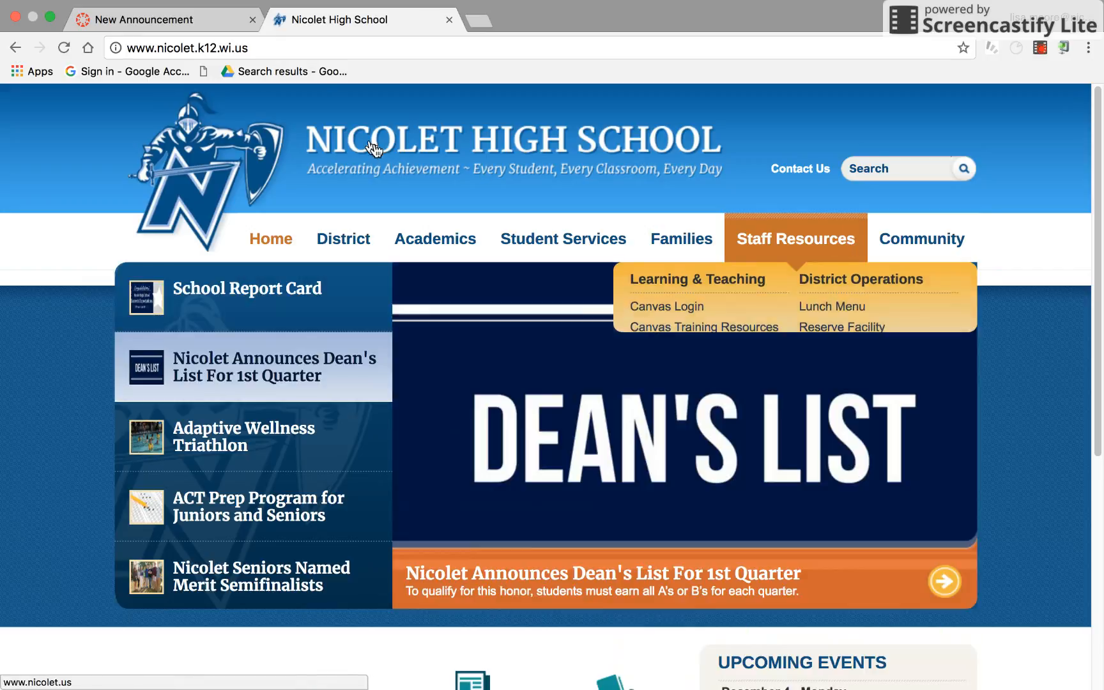
left_click(298, 49)
key("BackSpace")
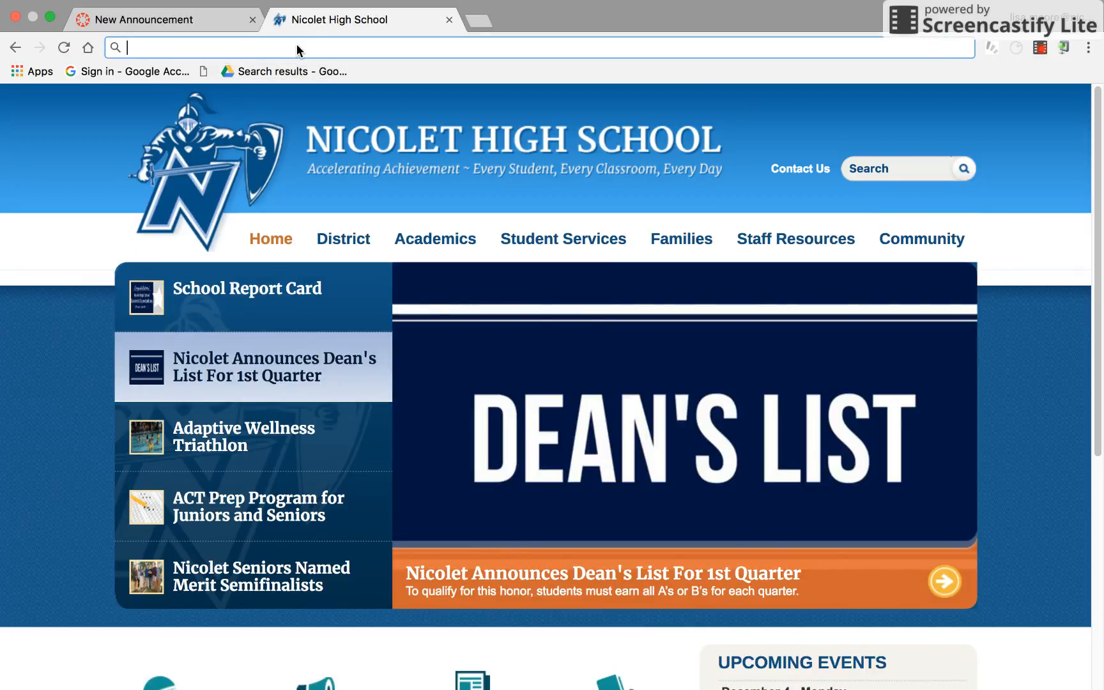
type("www.blo")
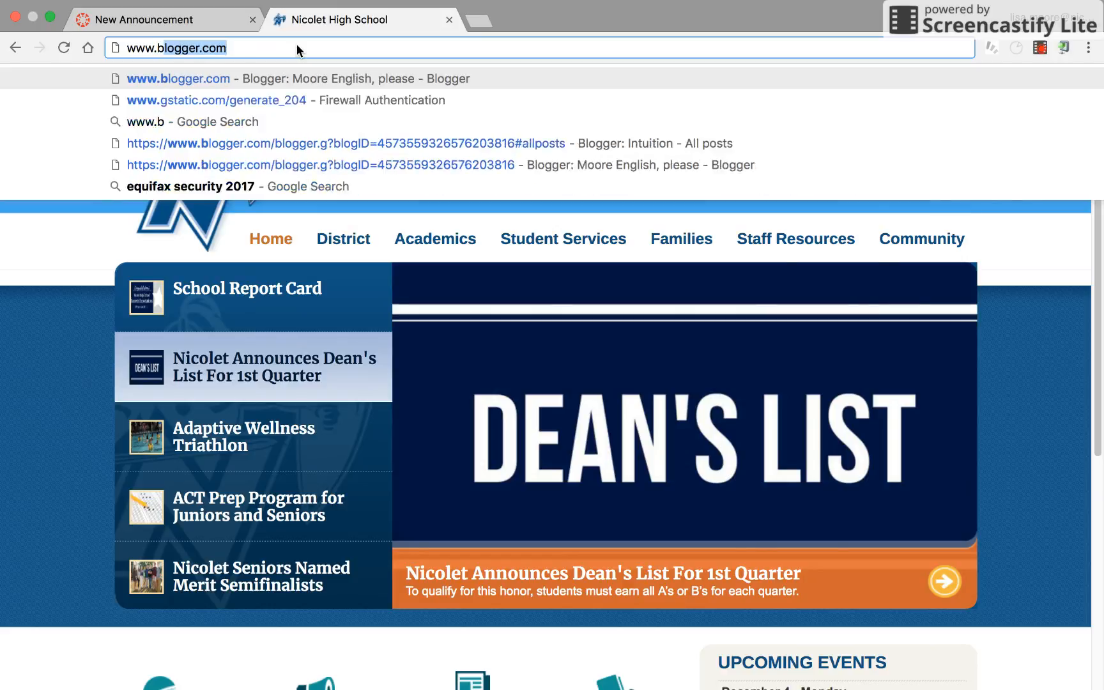
type("gger.")
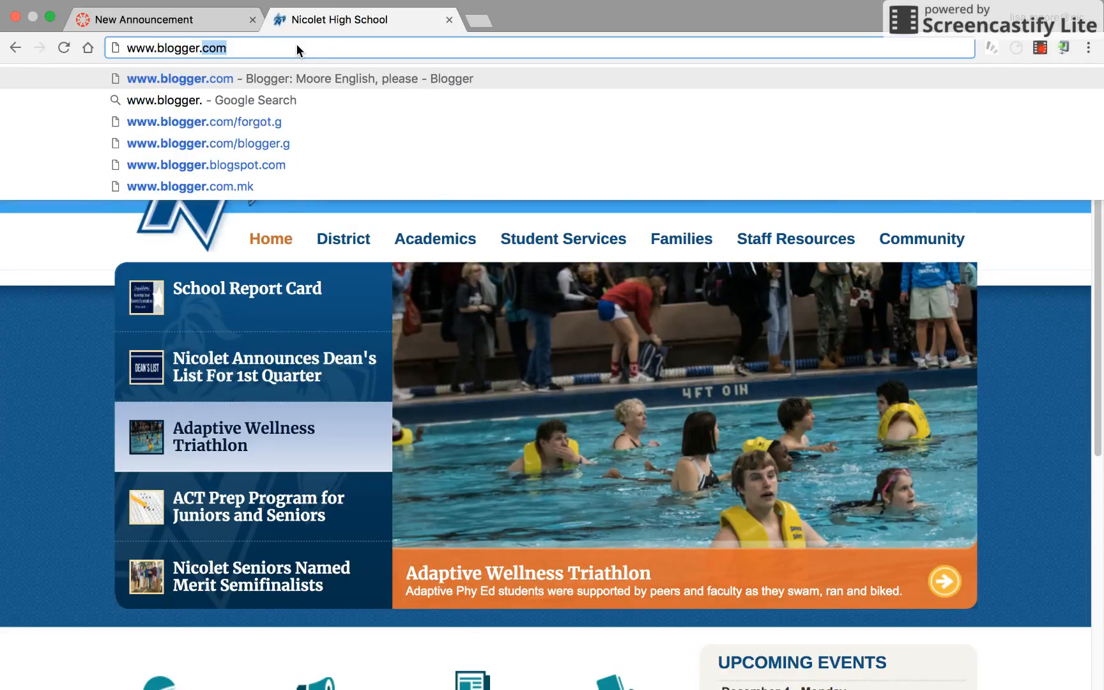
key("Right")
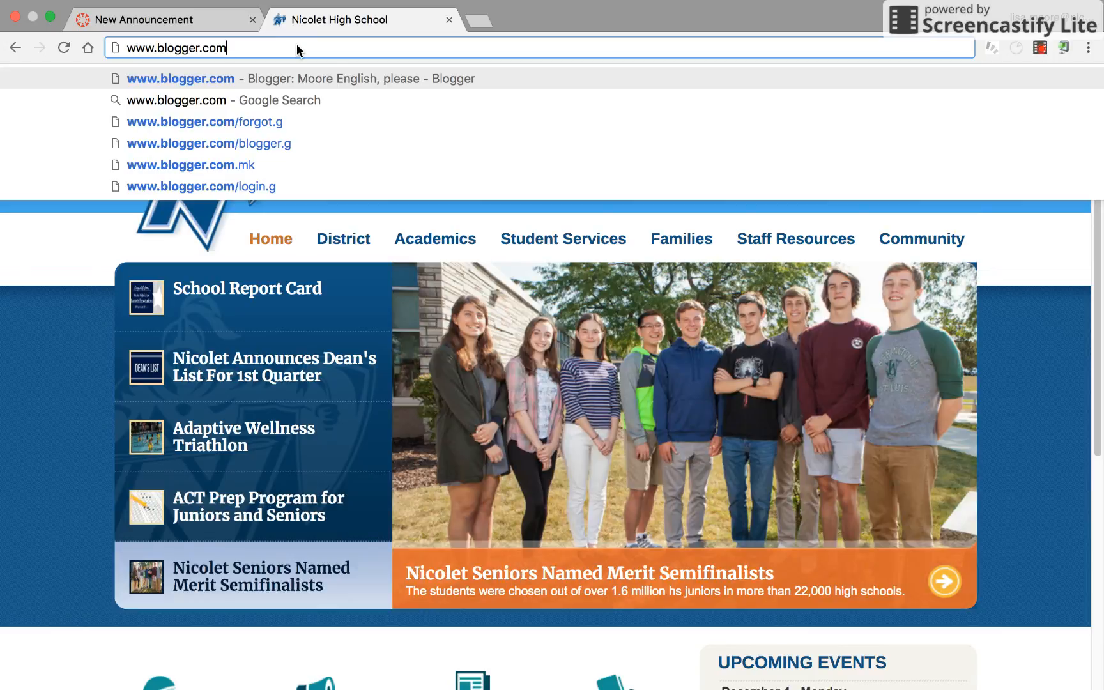
key("Return")
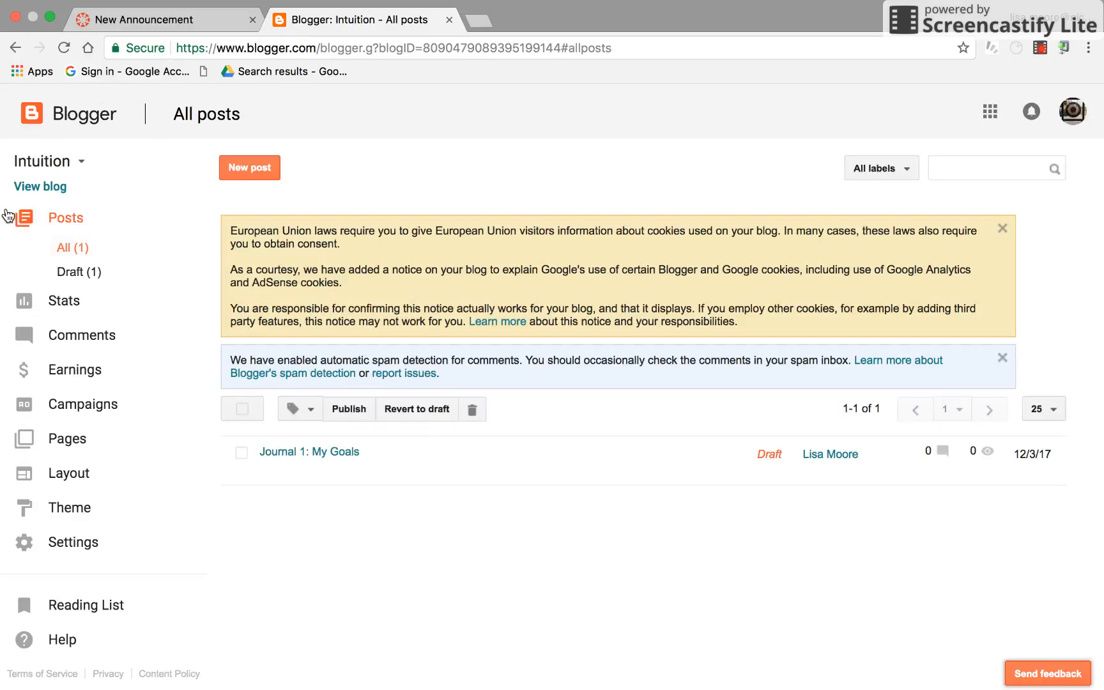
Start creating a new blog and title it My Journey Through English
left_click(82, 162)
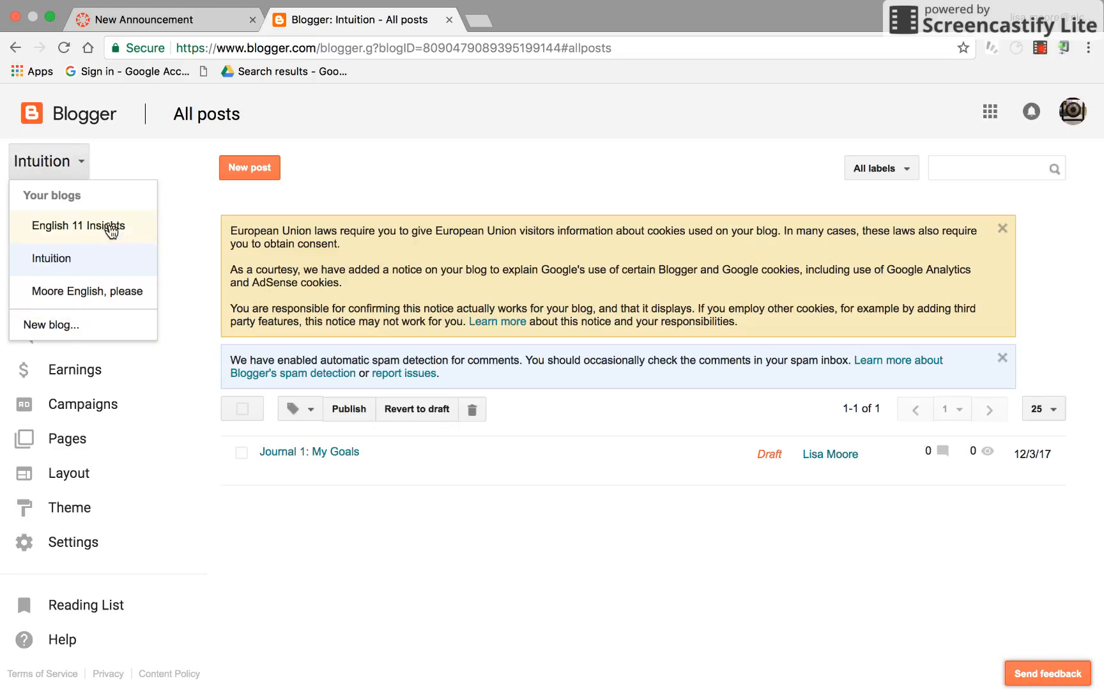
left_click(48, 325)
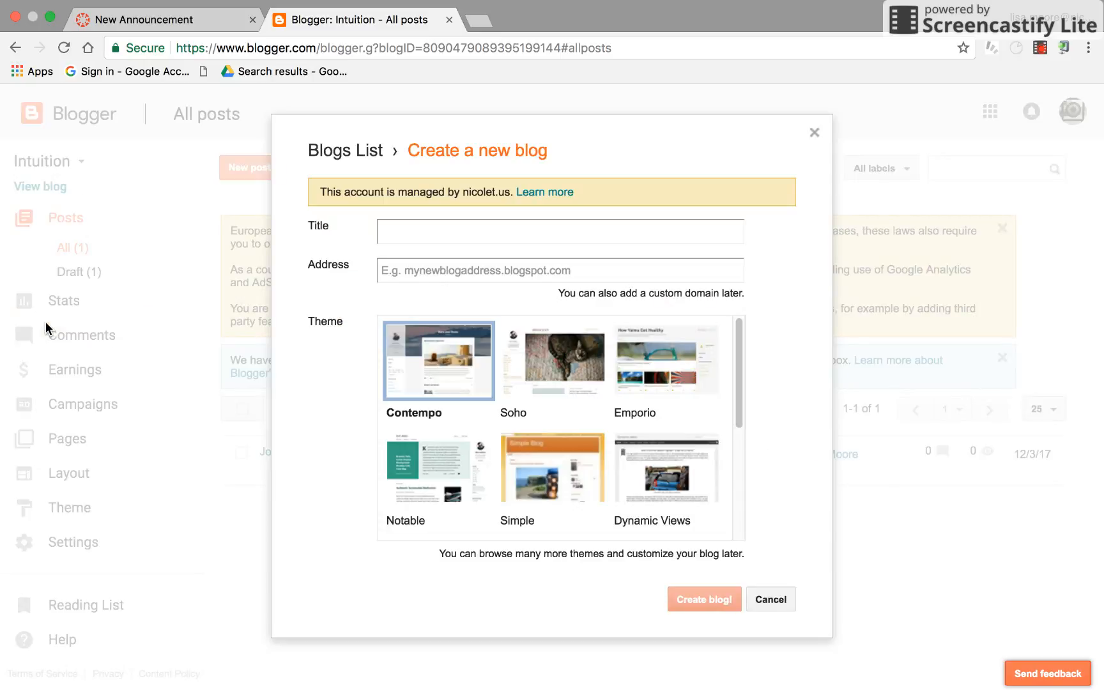
left_click(419, 230)
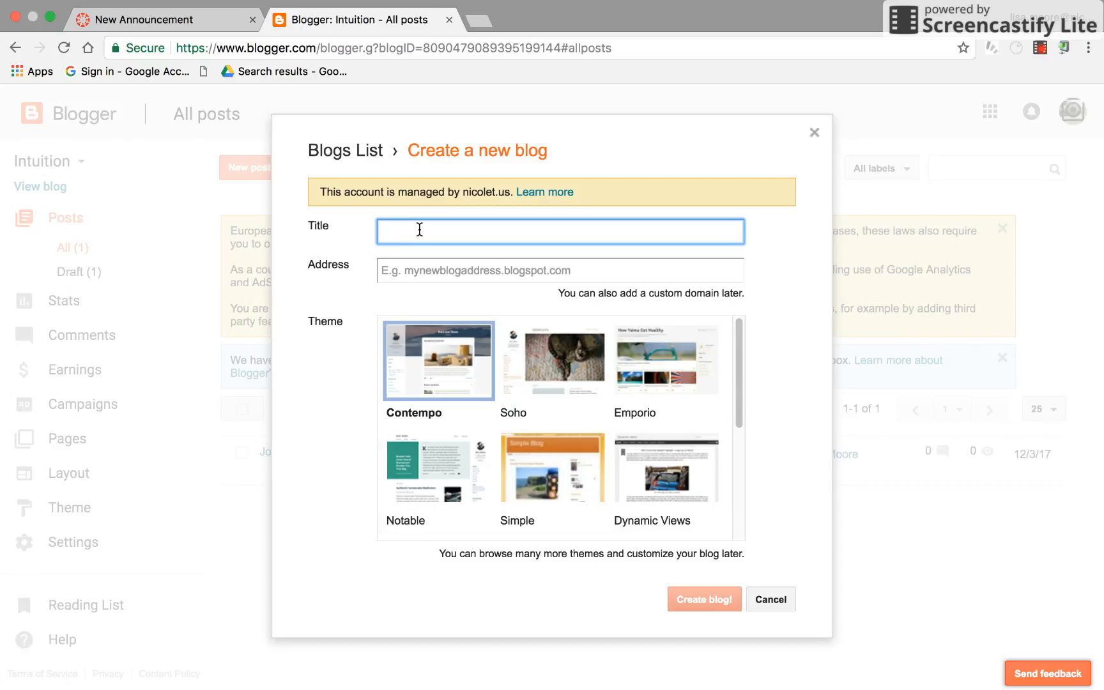
type("My Journey Through English")
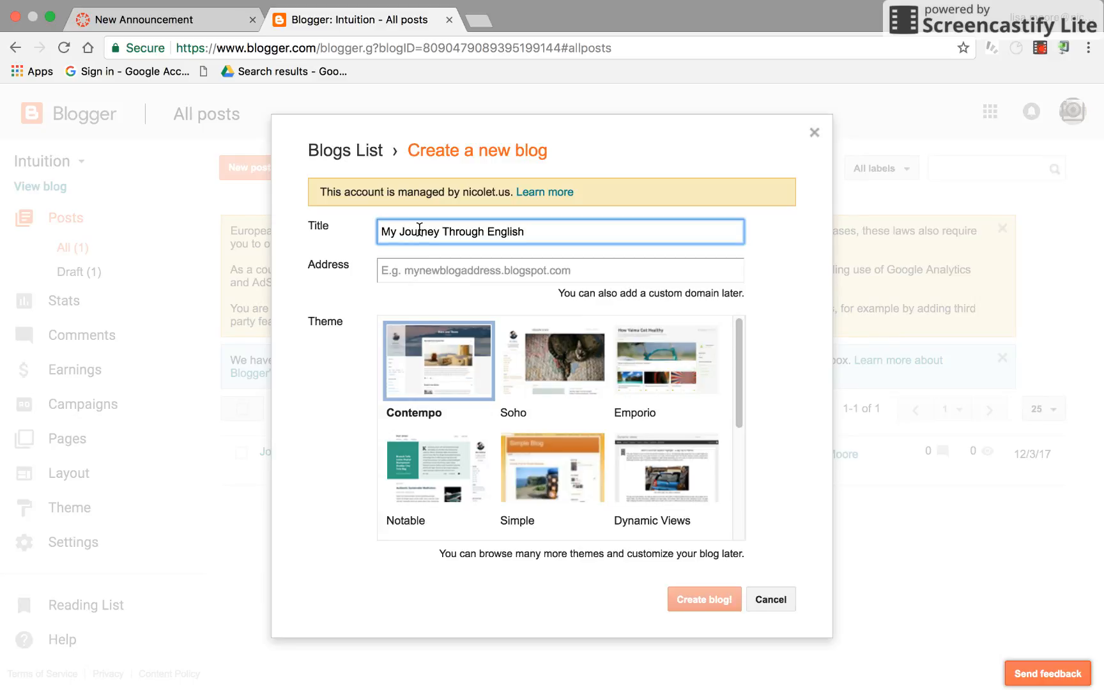
Try journey and then myjourney as the blog address
left_click(399, 267)
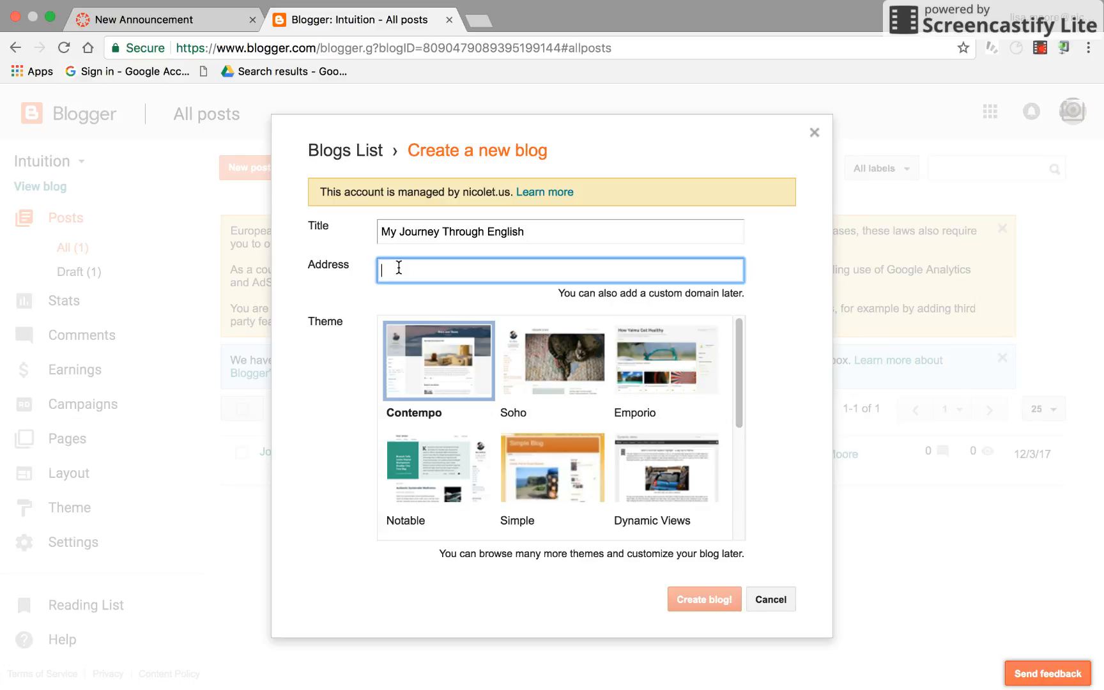
type("jo")
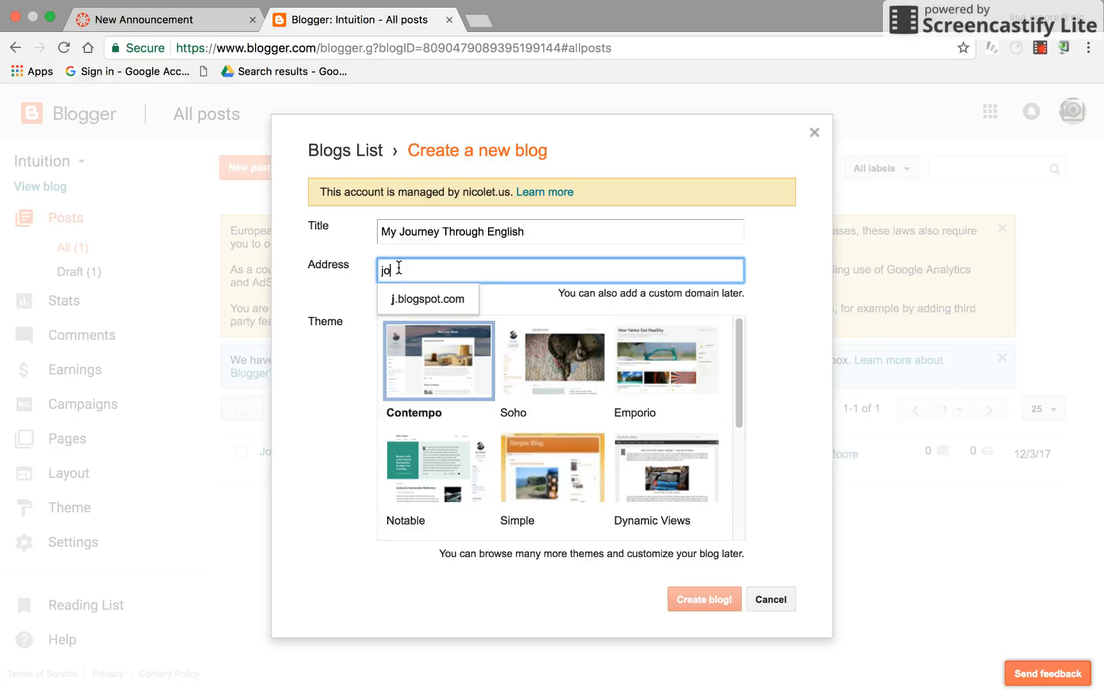
type("urney")
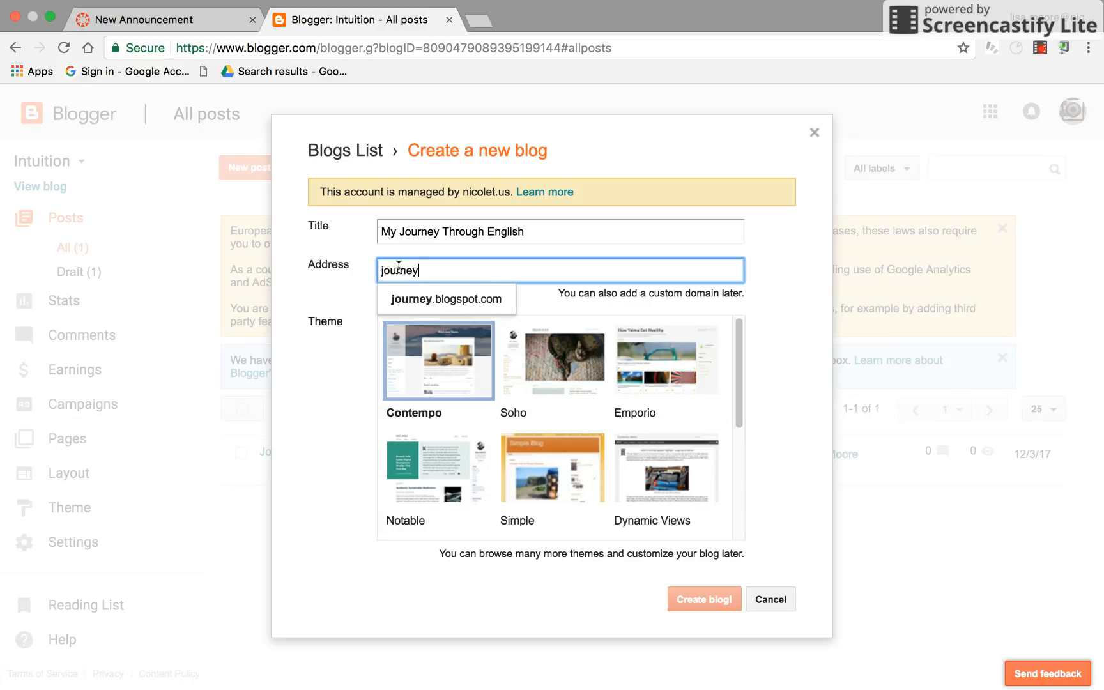
key("BackSpace")
key("BackSpace")
key("BackSpace")
key("BackSpace")
key("BackSpace")
key("BackSpace")
key("BackSpace")
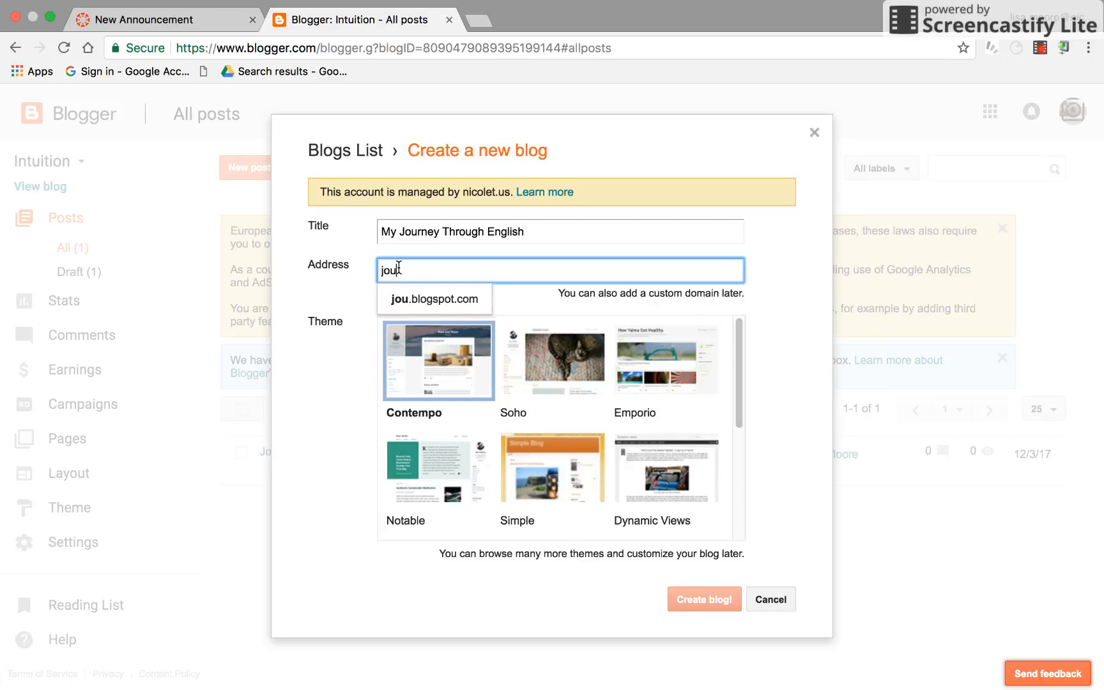
type("myjourn")
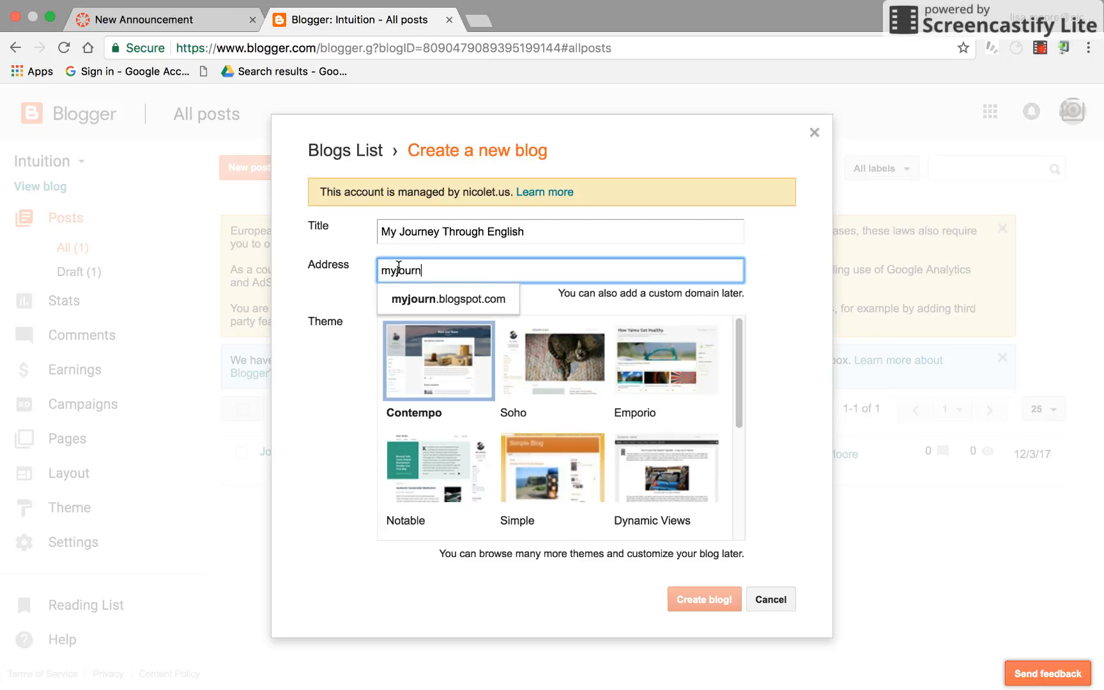
type("ey")
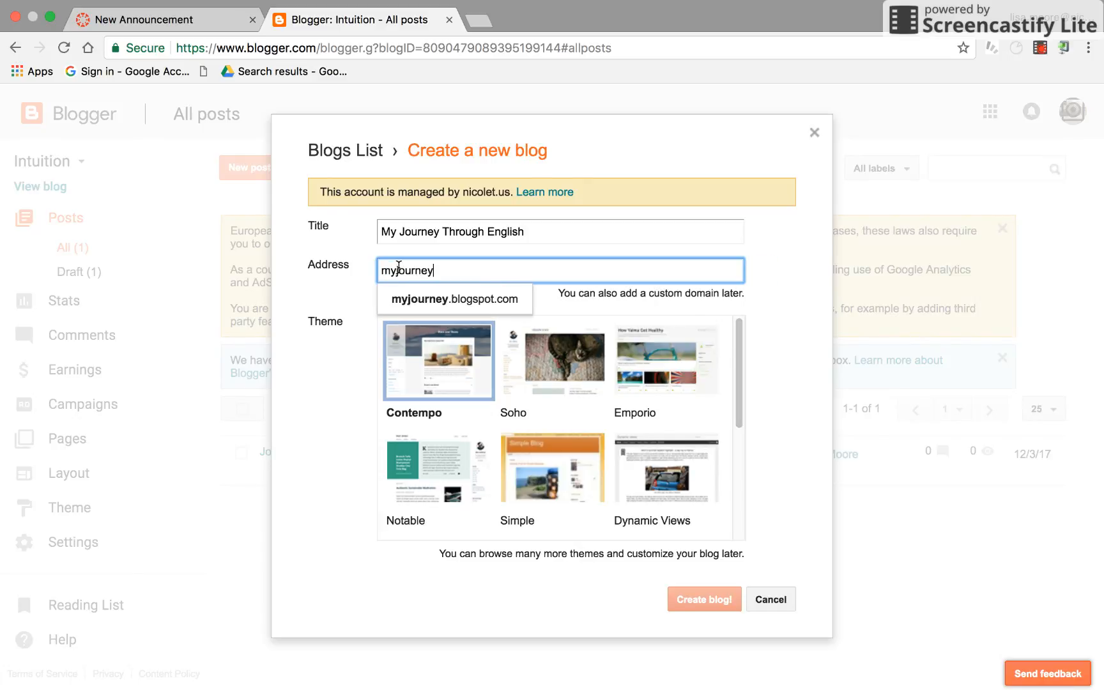
left_click(439, 296)
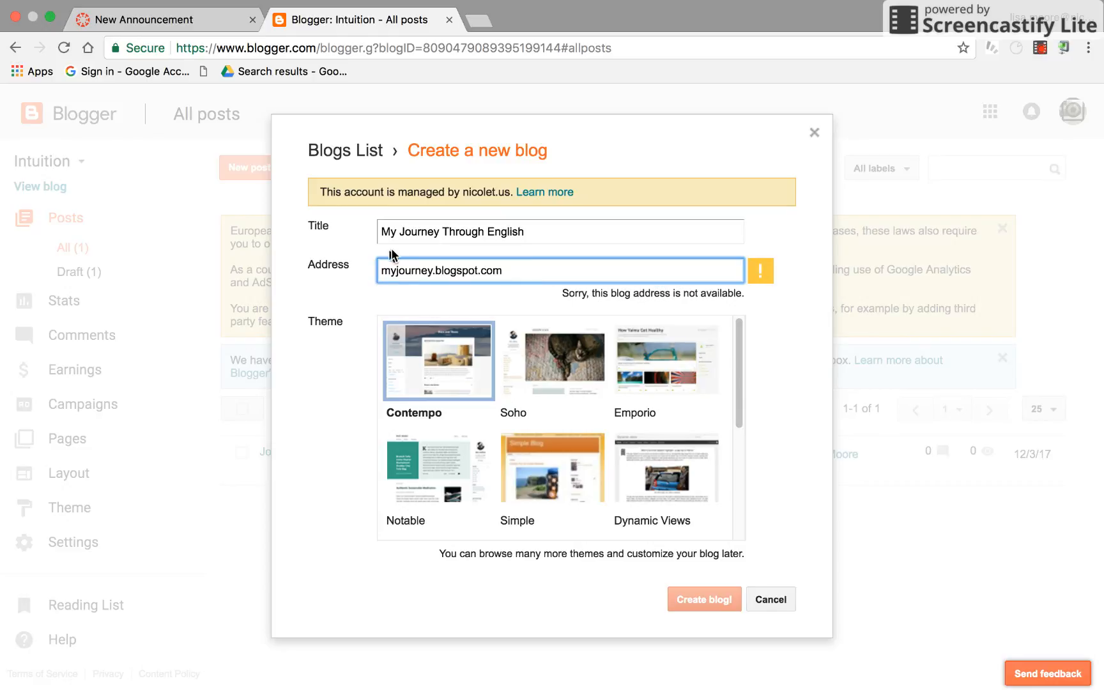
Set the blog address to mrs plus the teacher's surname plus journey on blogspot.com
left_click(395, 271)
key("BackSpace")
key("BackSpace")
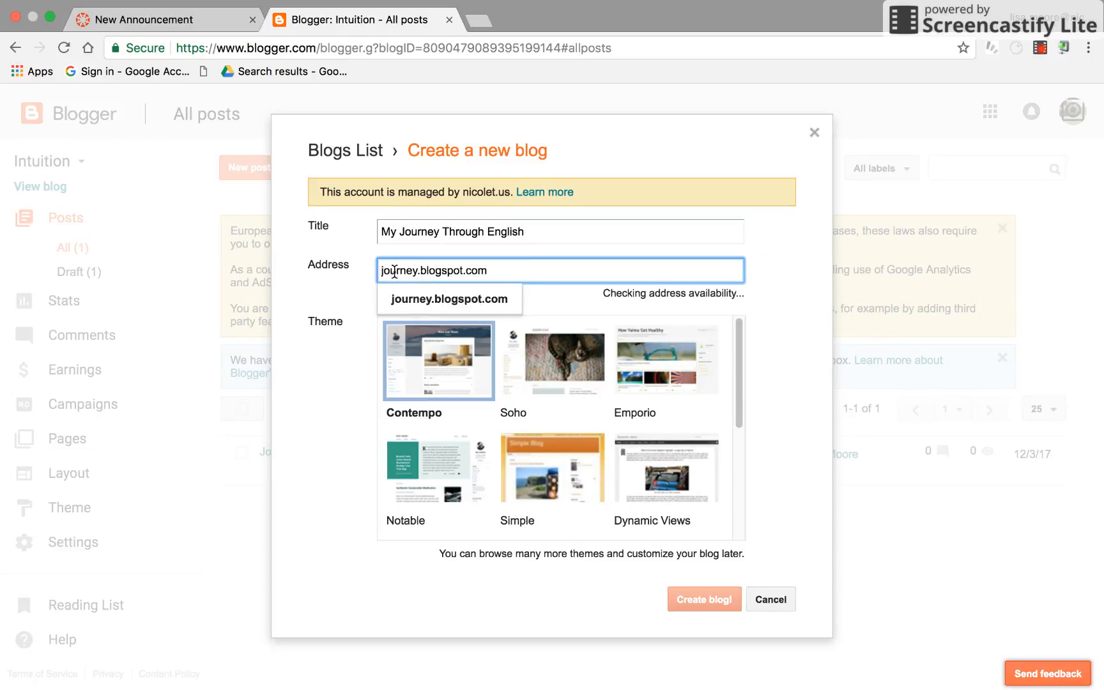
type("mrsmoore")
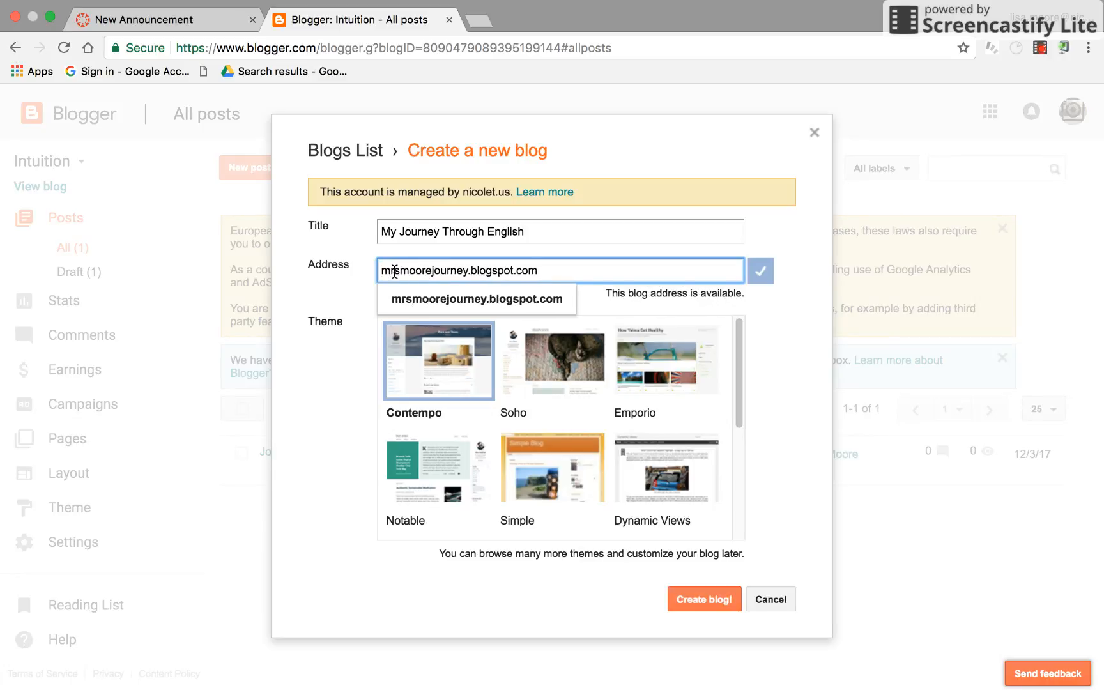
key("BackSpace")
key("BackSpace")
key("BackSpace")
key("BackSpace")
key("BackSpace")
key("BackSpace")
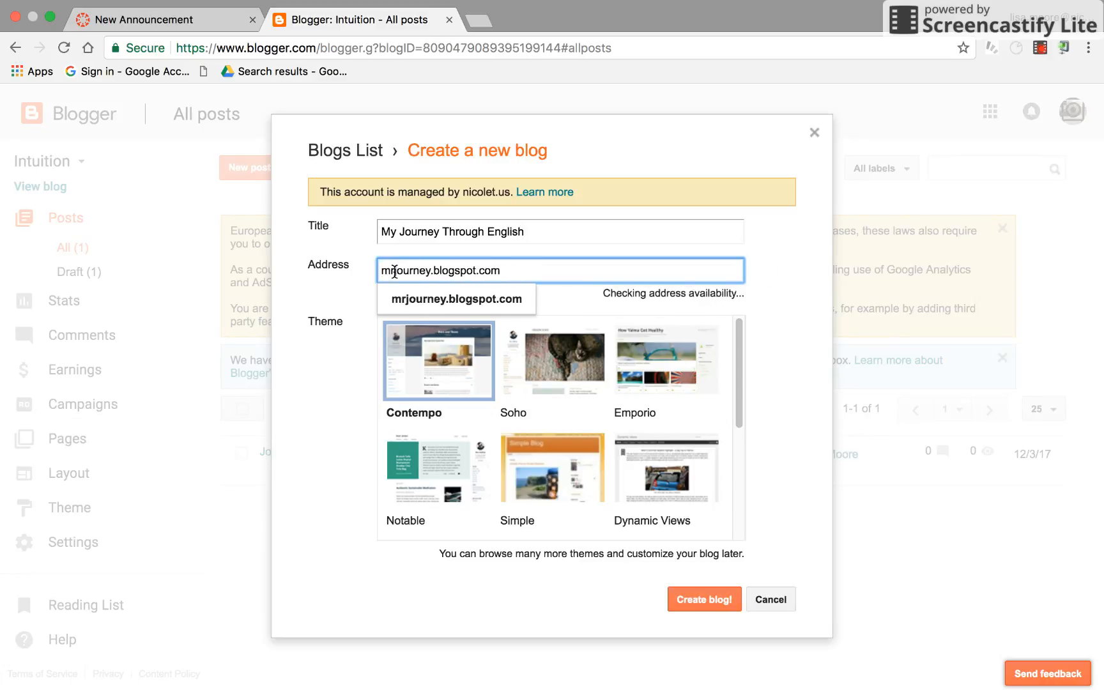
key("BackSpace")
type("oore")
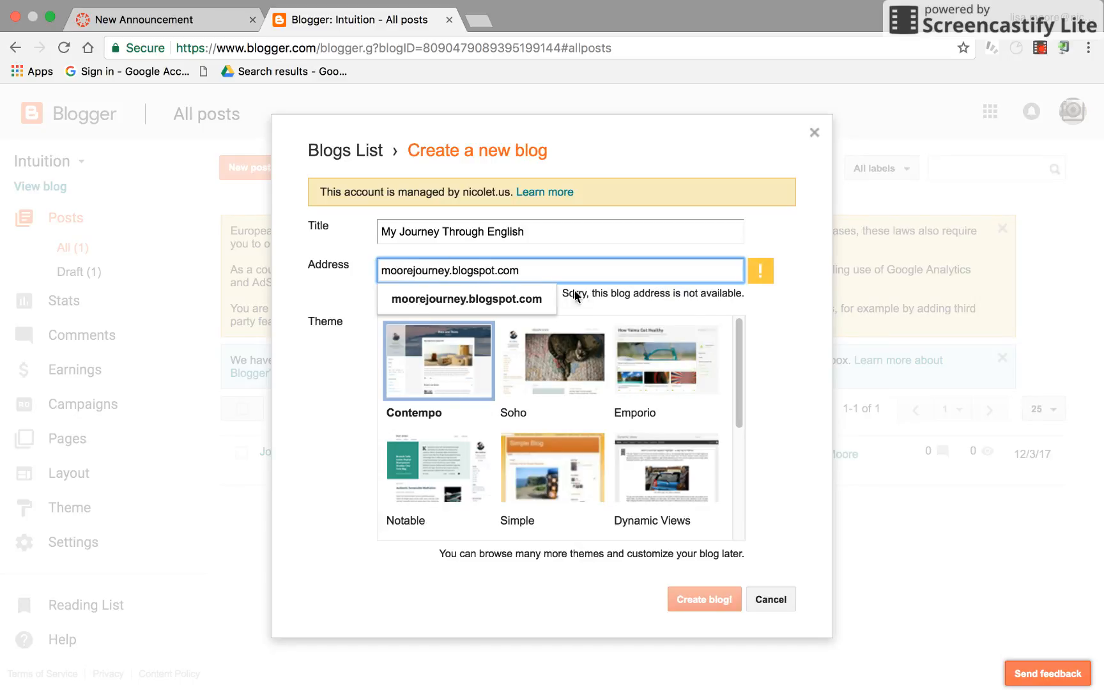
left_click(379, 268)
type("mrs")
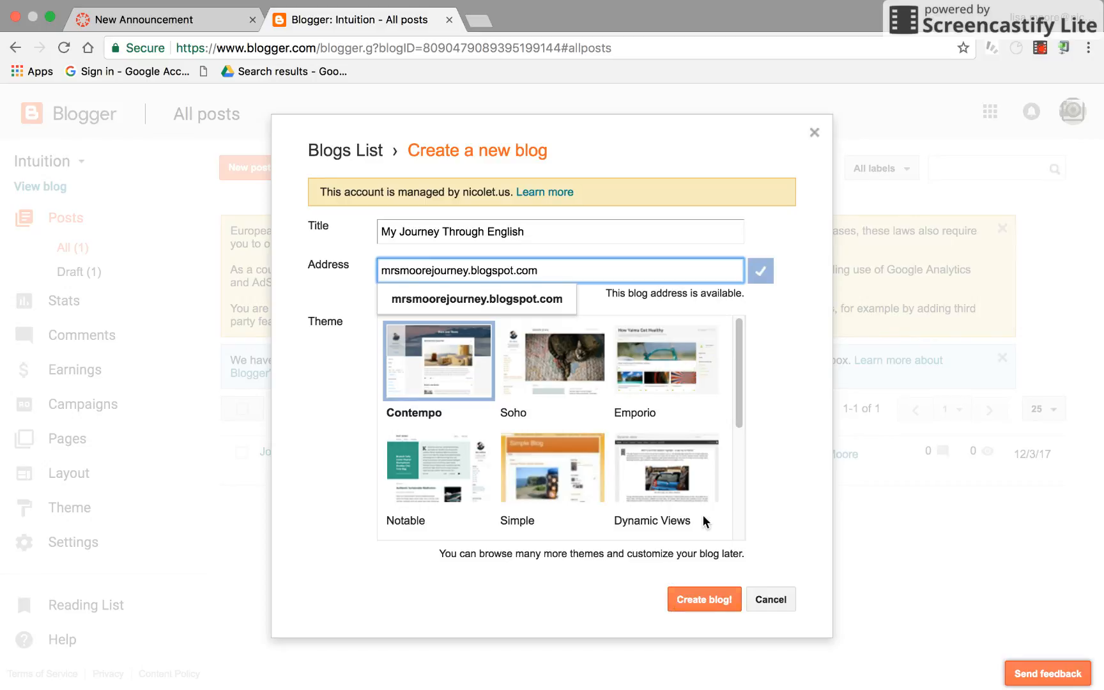
Create the blog with the Notable theme, declining the custom domain search offer
left_click(741, 372)
left_click_drag(741, 372, 740, 511)
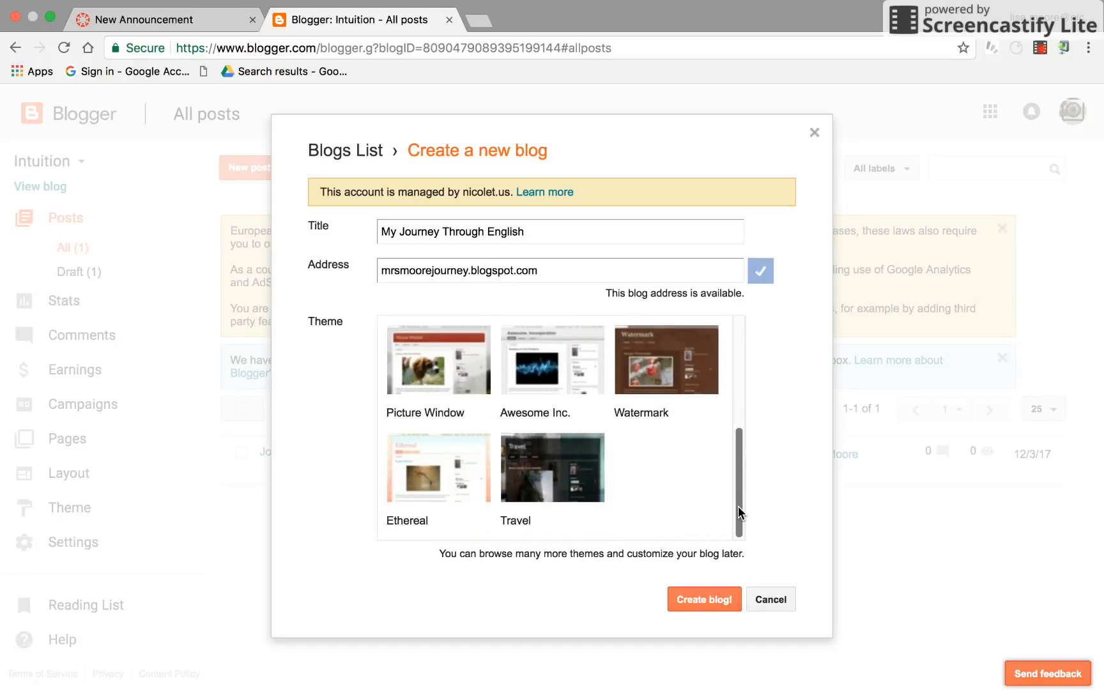
left_click_drag(739, 505, 736, 438)
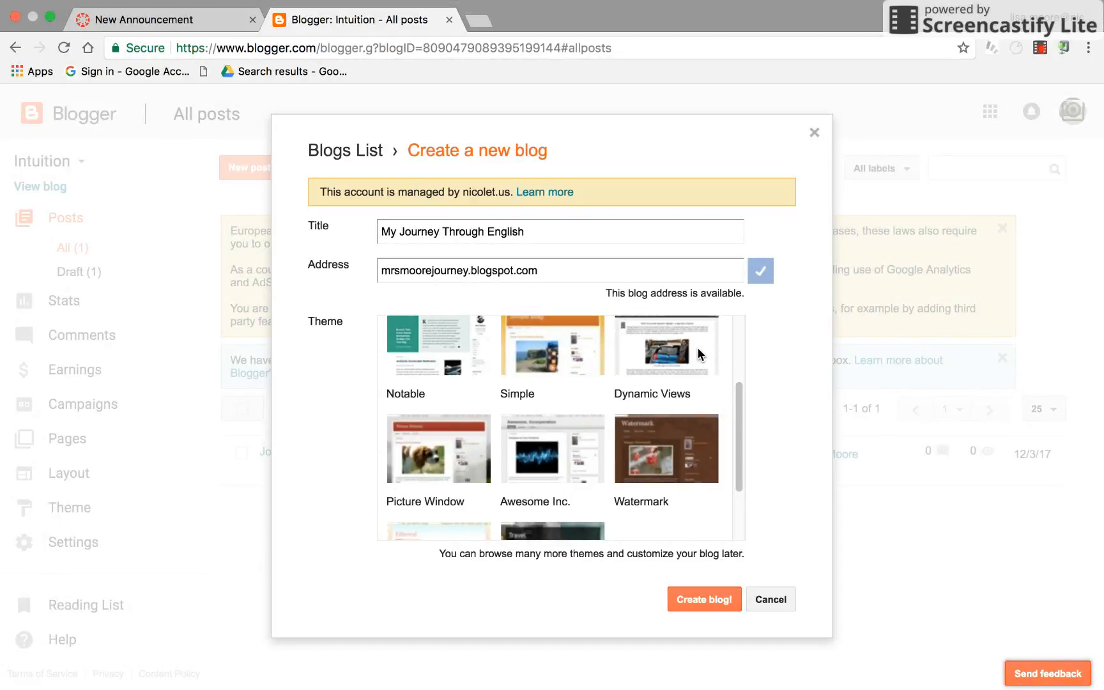
left_click(449, 339)
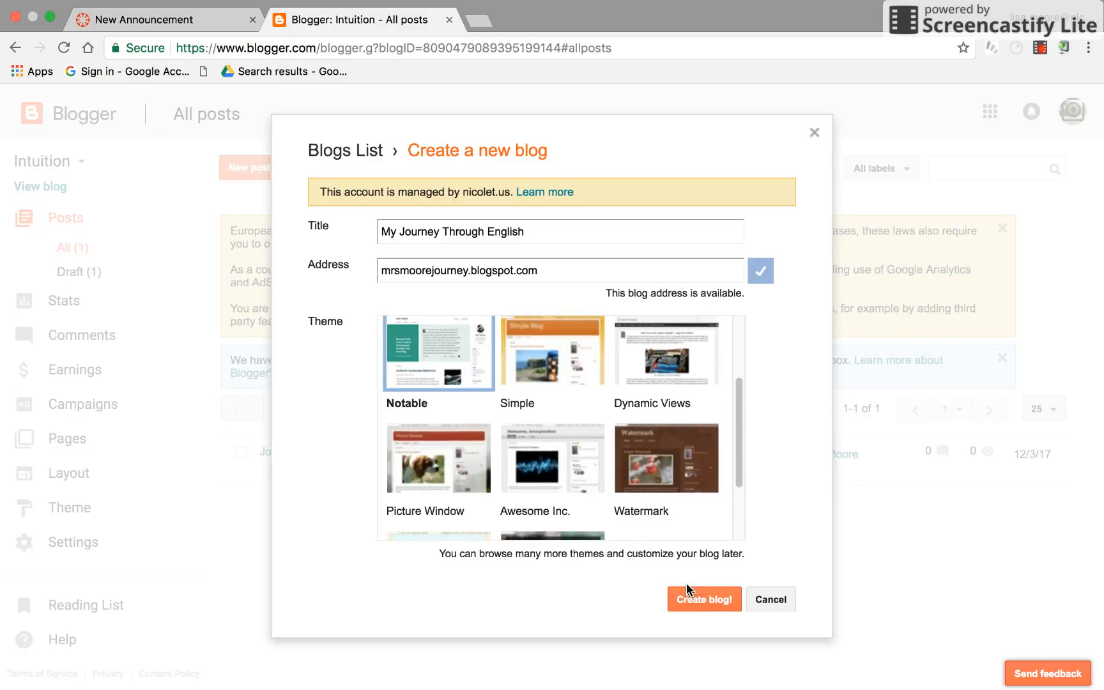
left_click(705, 604)
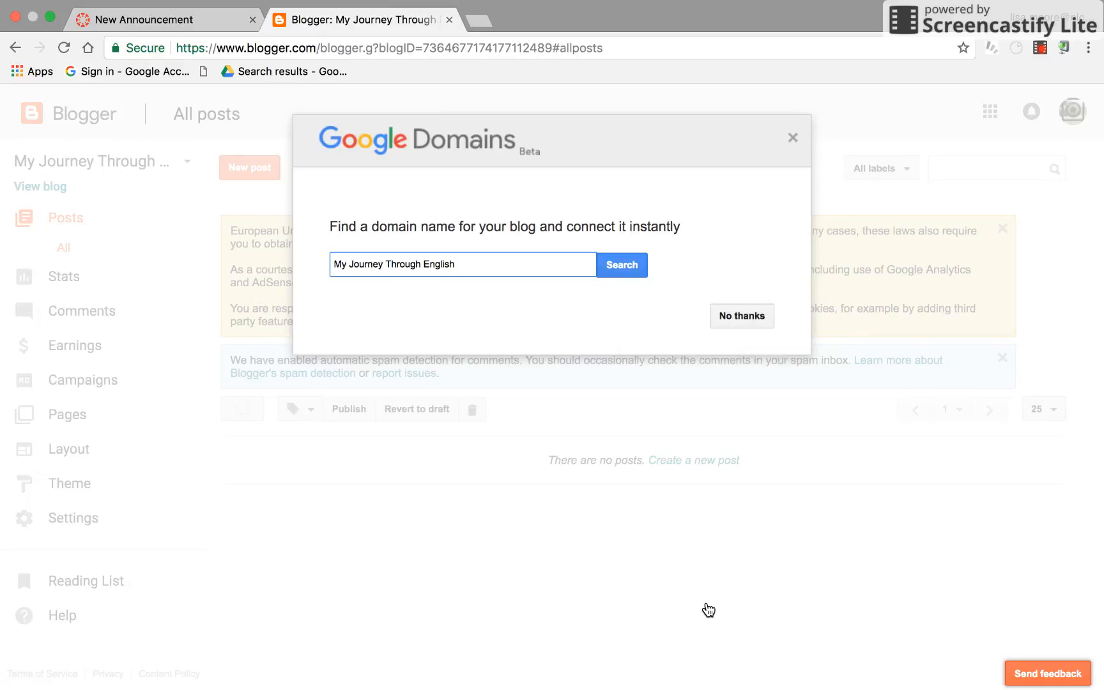
left_click(739, 318)
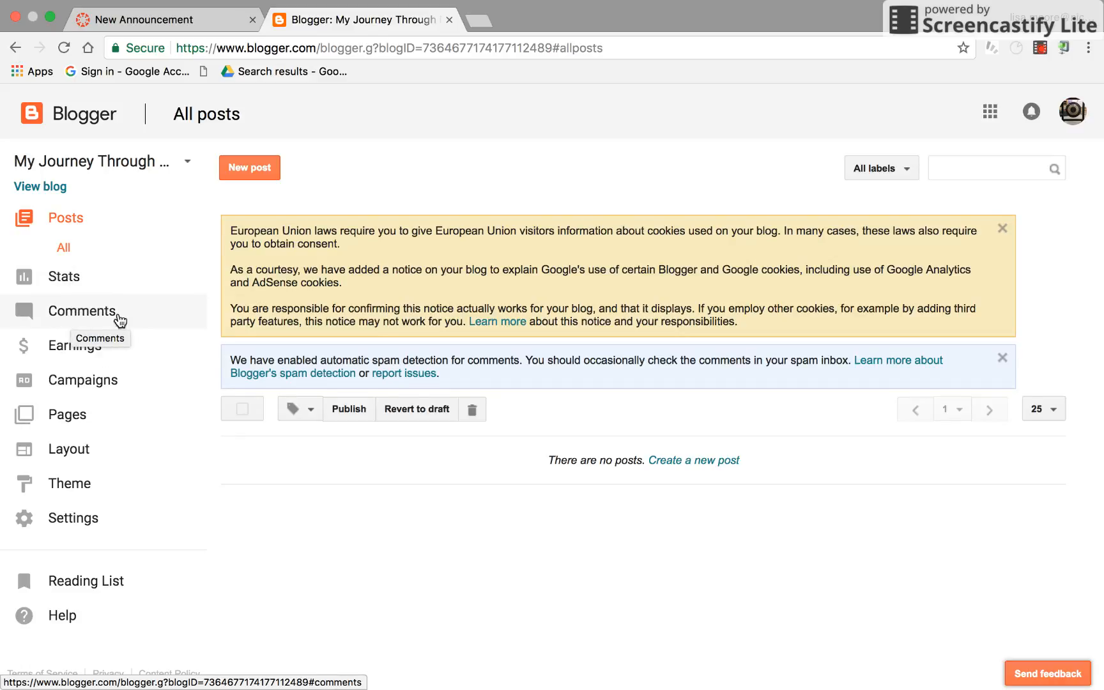
Open the blog's Layout page and save the gadget arrangement
left_click(72, 417)
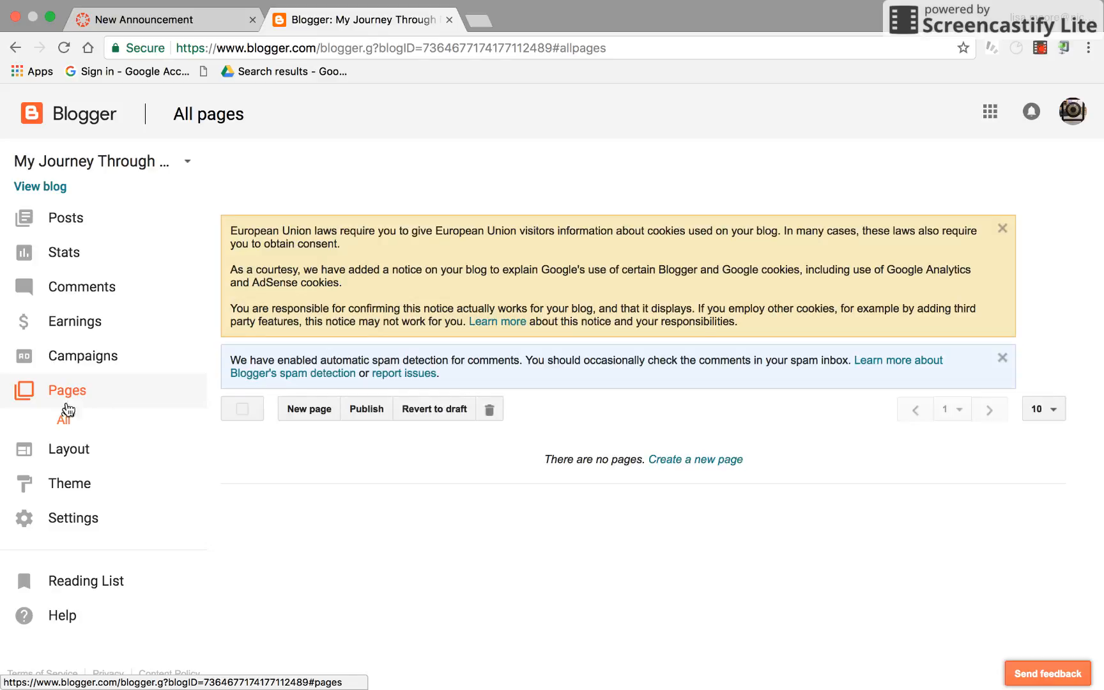
left_click(86, 455)
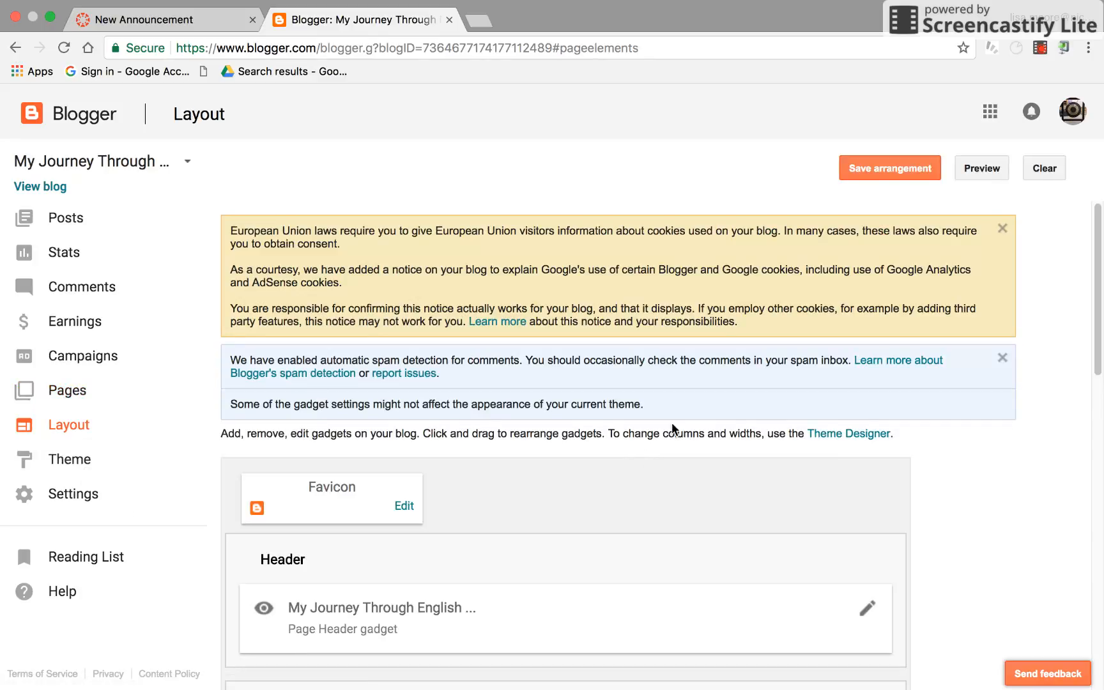
left_click_drag(1099, 214, 1098, 328)
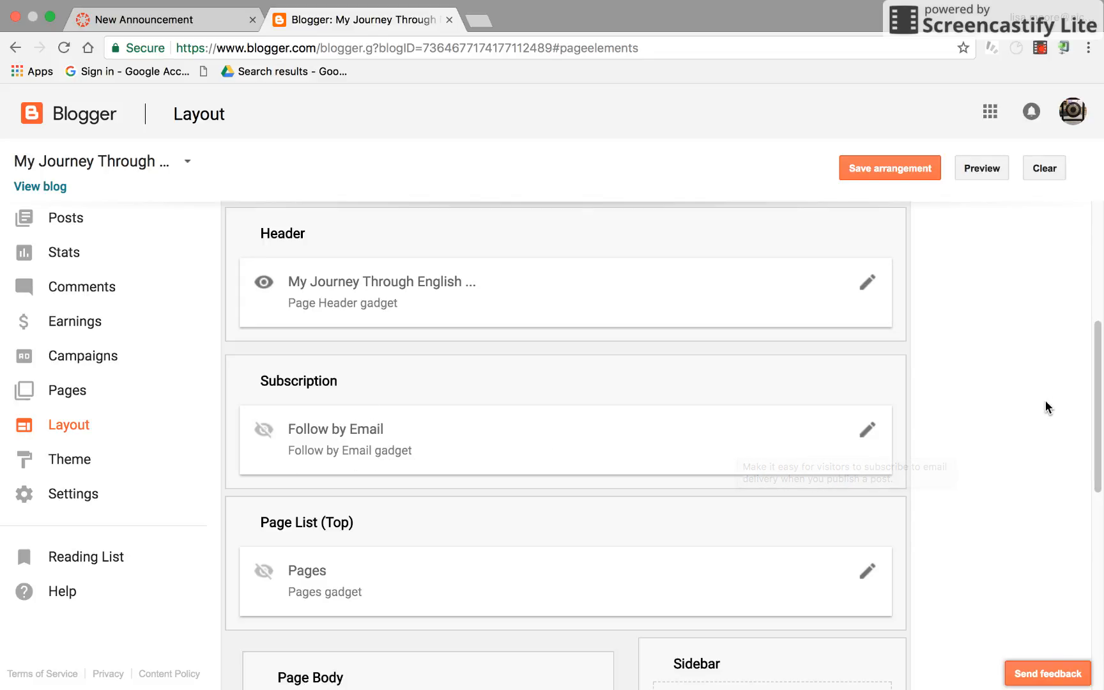
left_click_drag(1094, 356, 1092, 507)
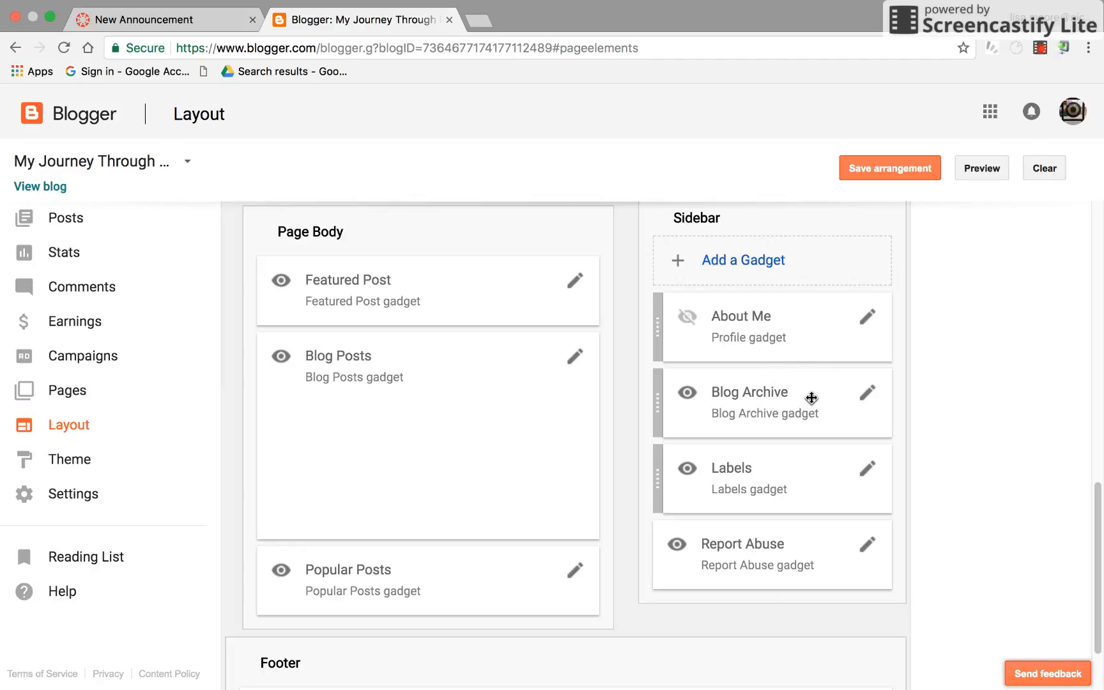
left_click(889, 171)
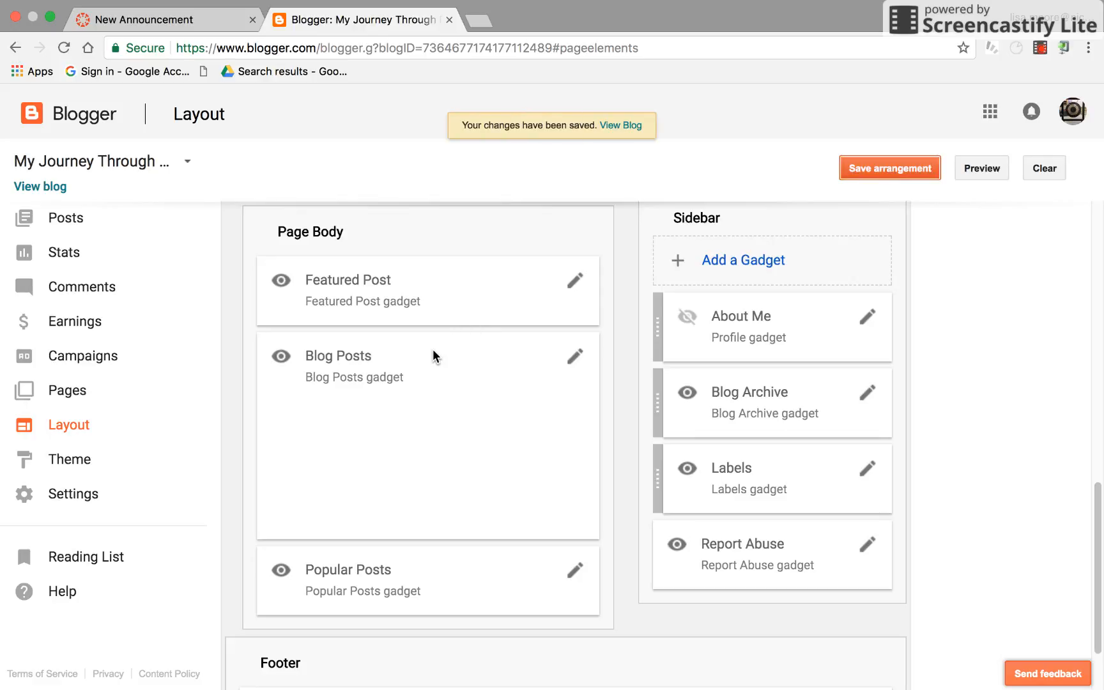
Open the Theme page, discarding the unsaved layout change, and browse the available themes
left_click_drag(678, 315, 696, 263)
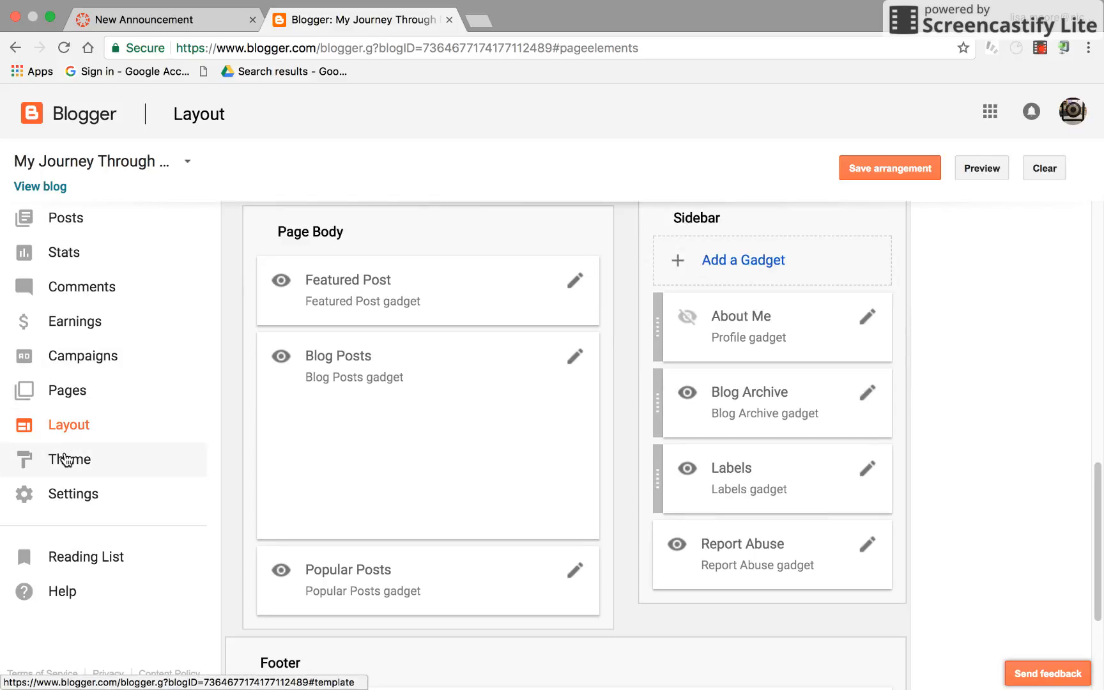
left_click(66, 462)
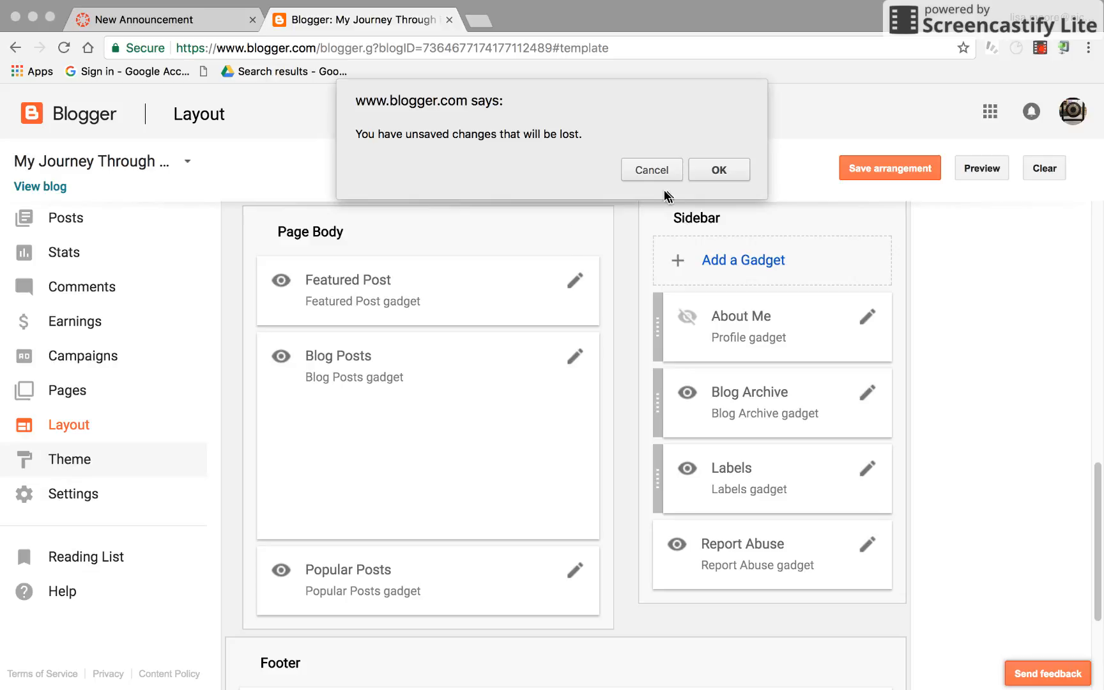
left_click(705, 174)
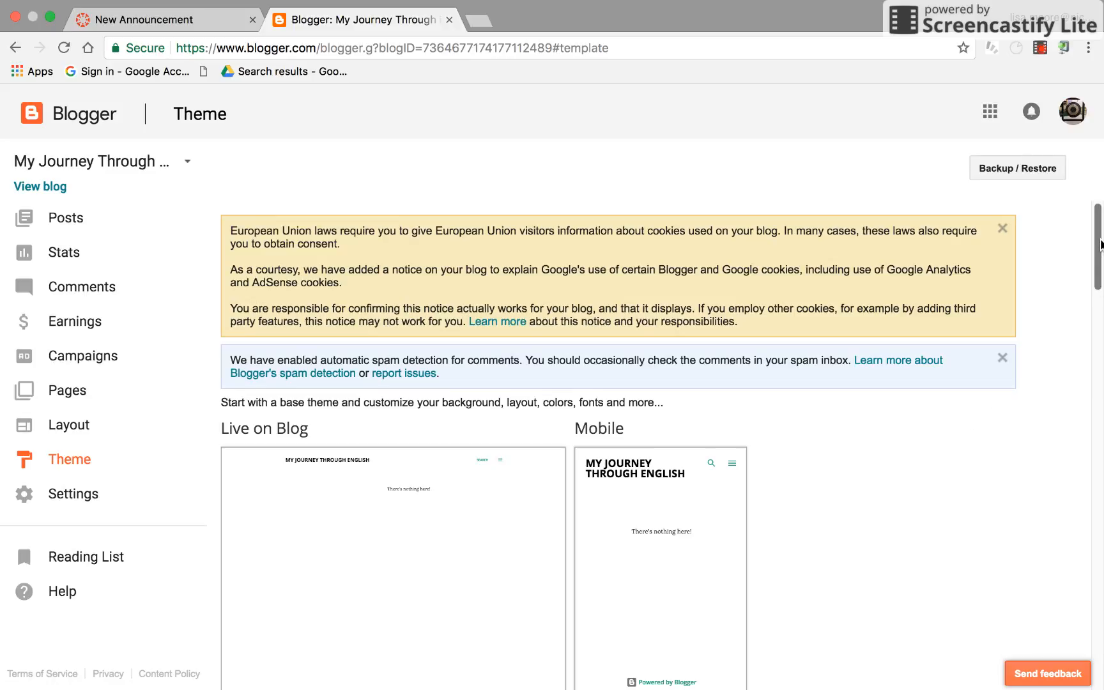
scroll(1100, 288, "down", 8)
left_click_drag(1102, 295, 1102, 362)
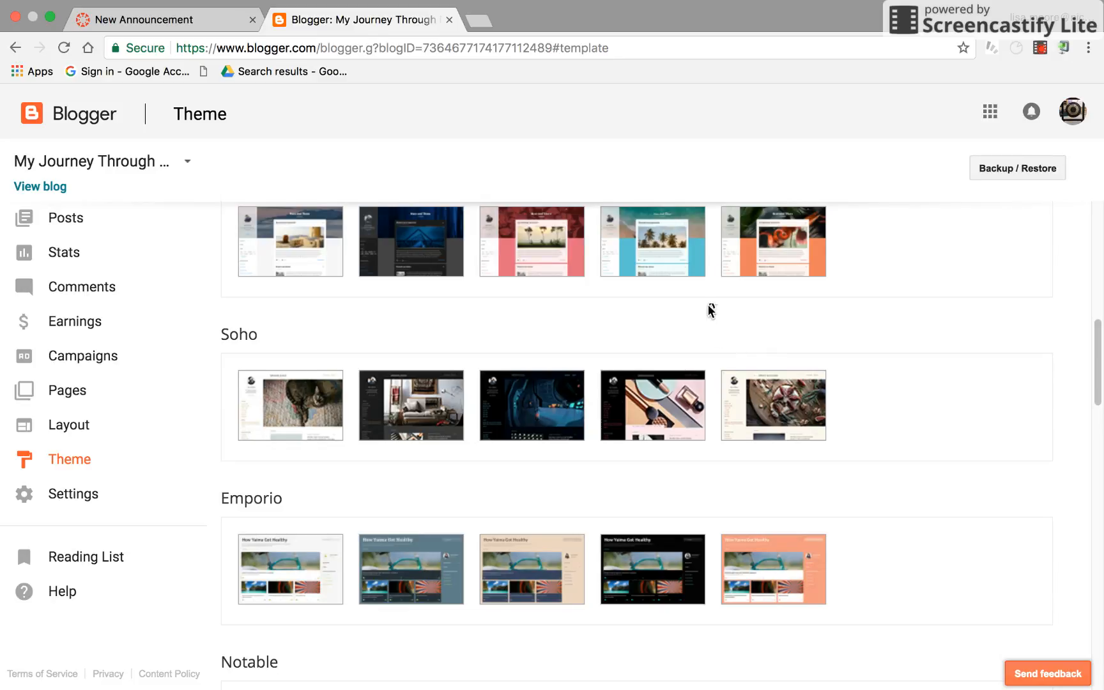
Open a Contempo theme variant in the Theme Designer and browse the theme carousel
left_click(753, 219)
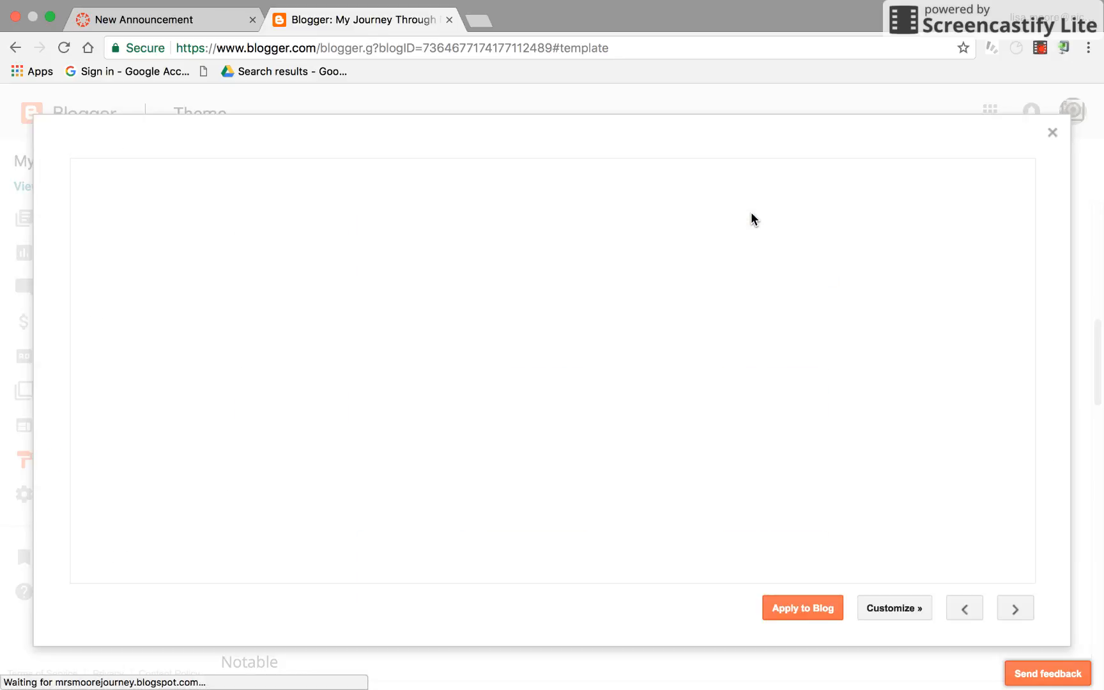
left_click(911, 607)
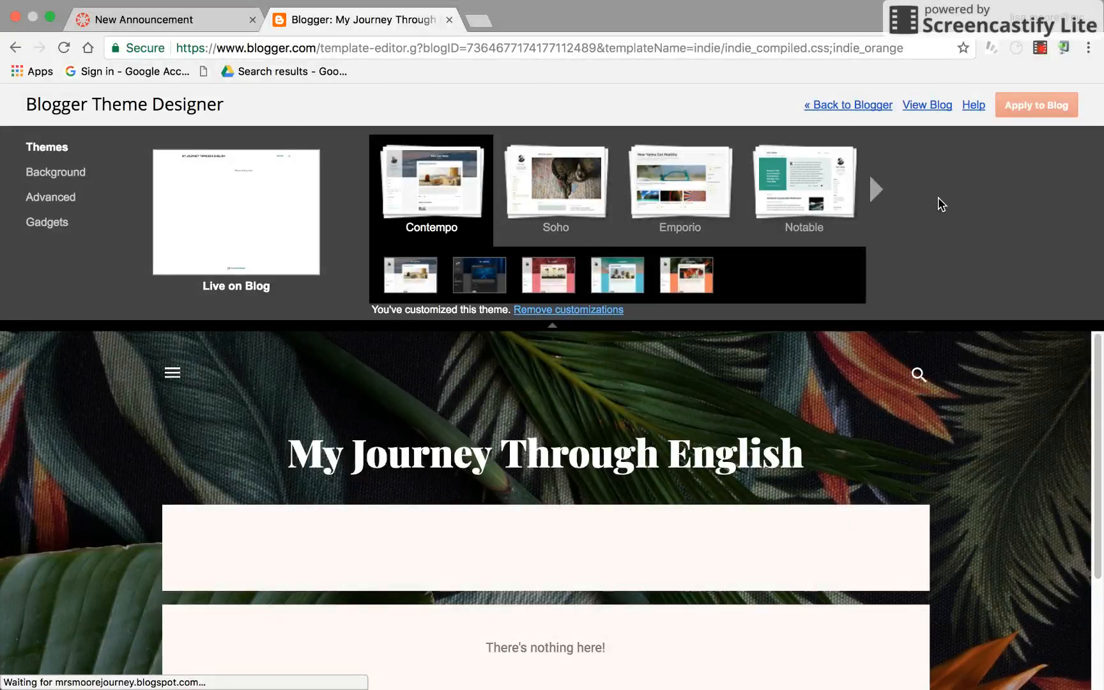
left_click(877, 190)
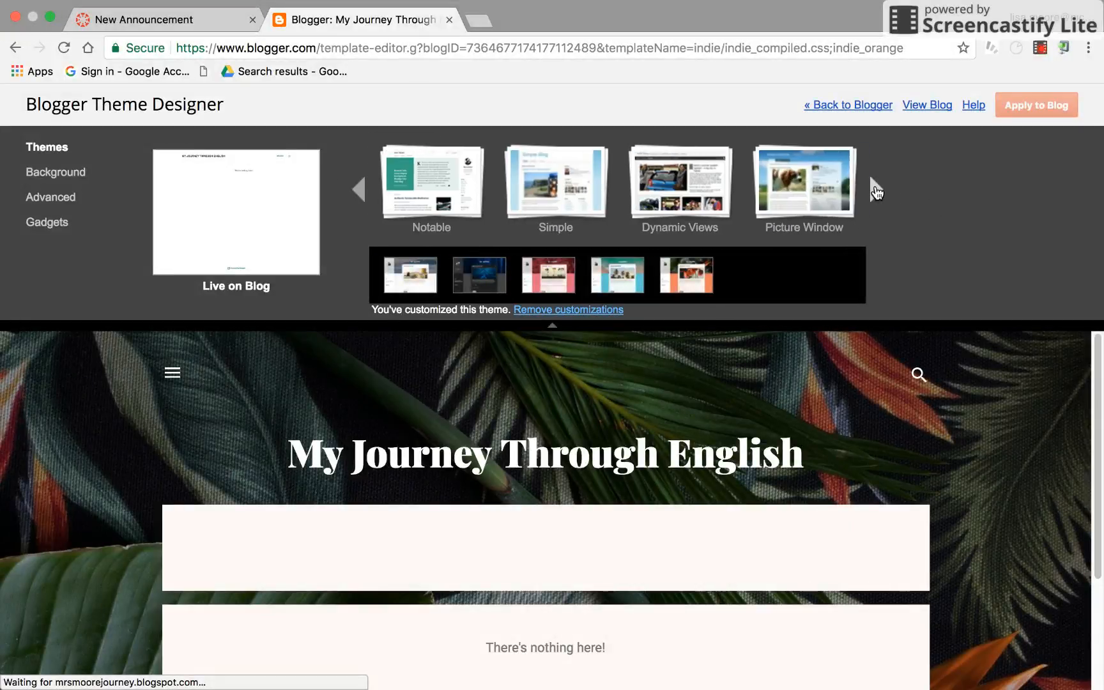
left_click(877, 190)
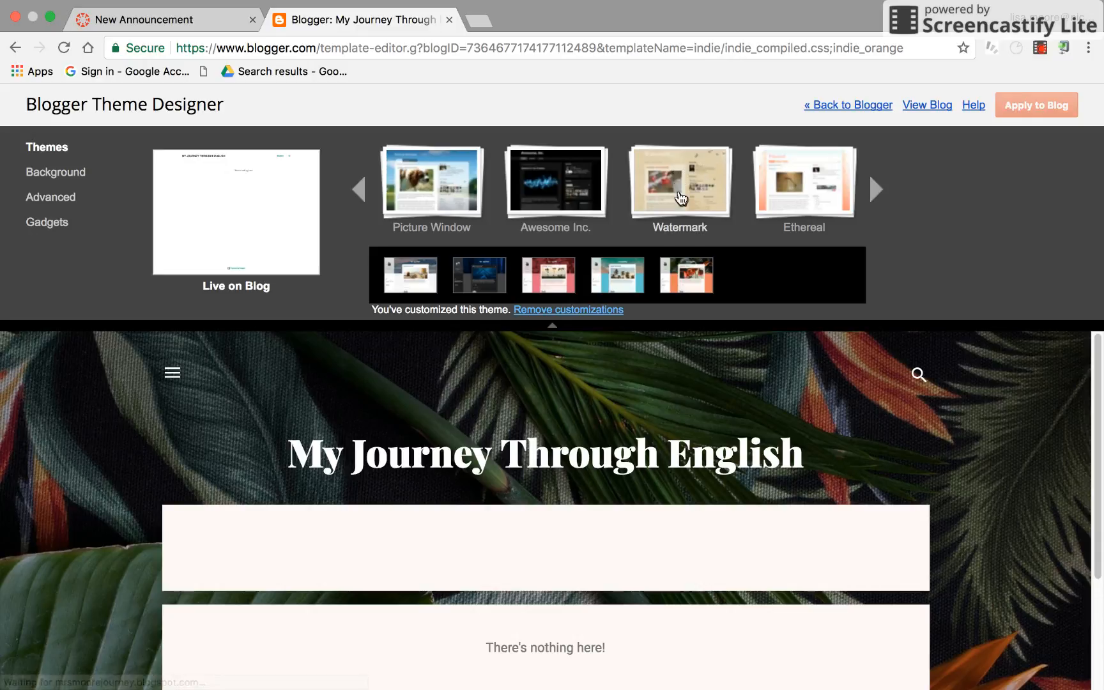
left_click(875, 189)
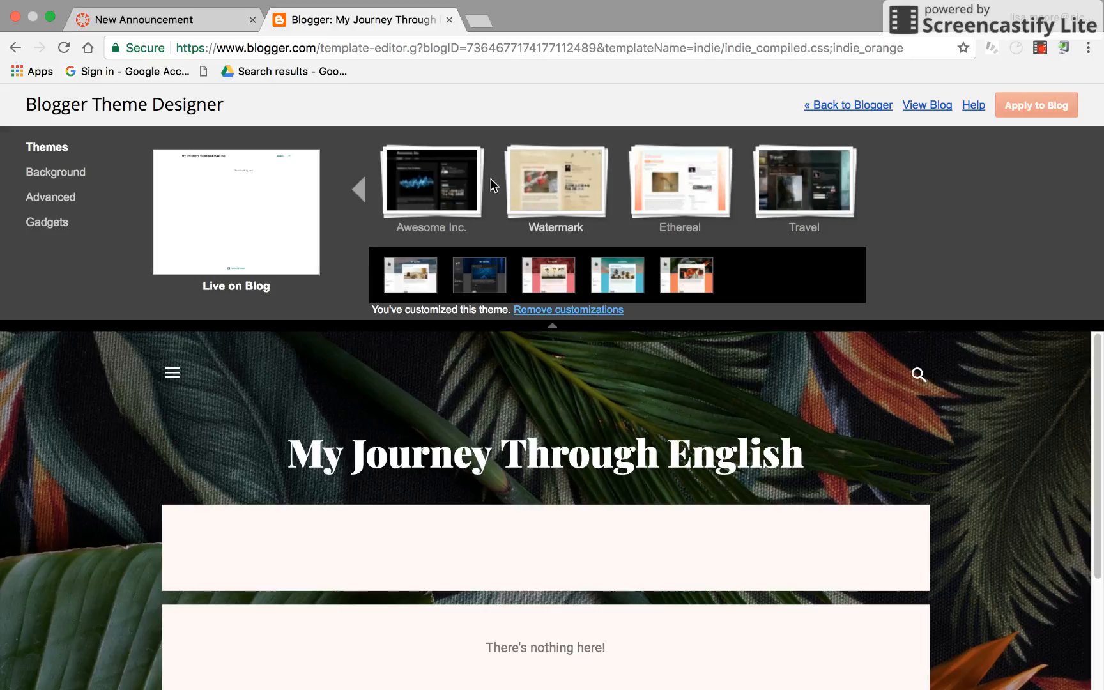
left_click(359, 189)
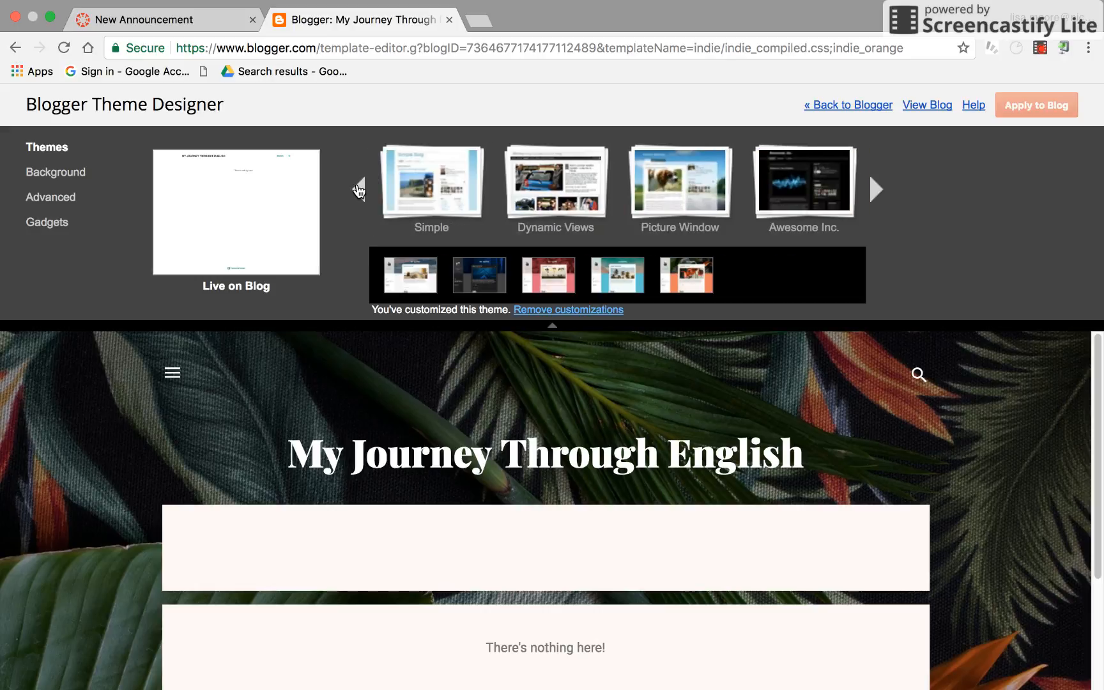
left_click(359, 190)
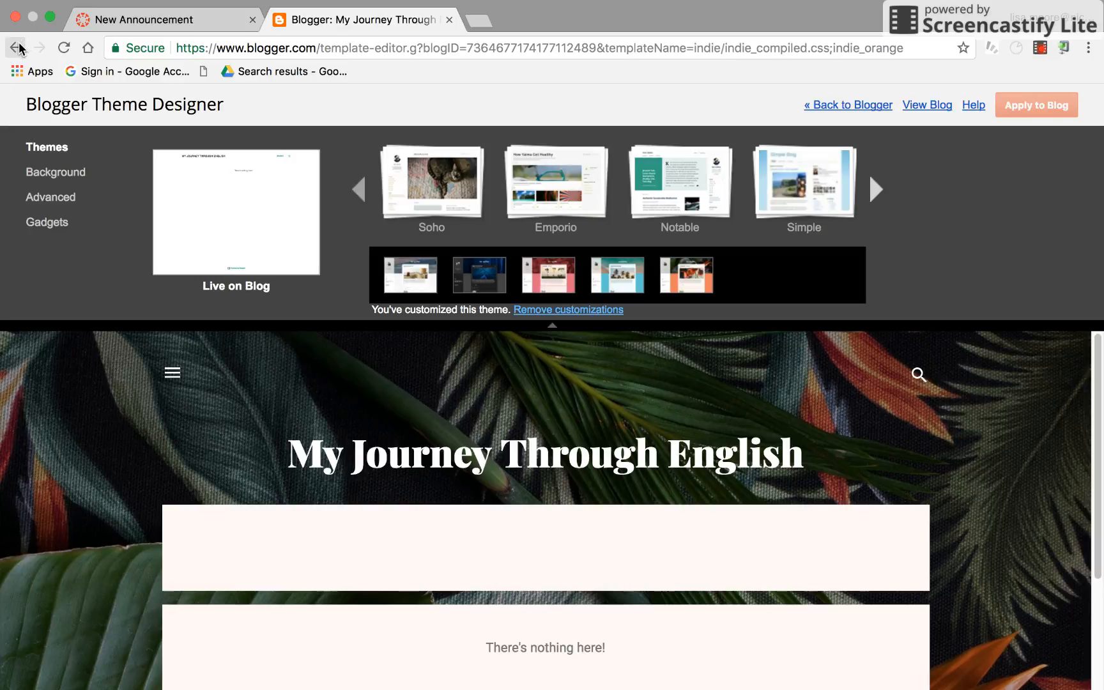
View the live blog in a new tab, then return to the Blogger Theme page
left_click(934, 105)
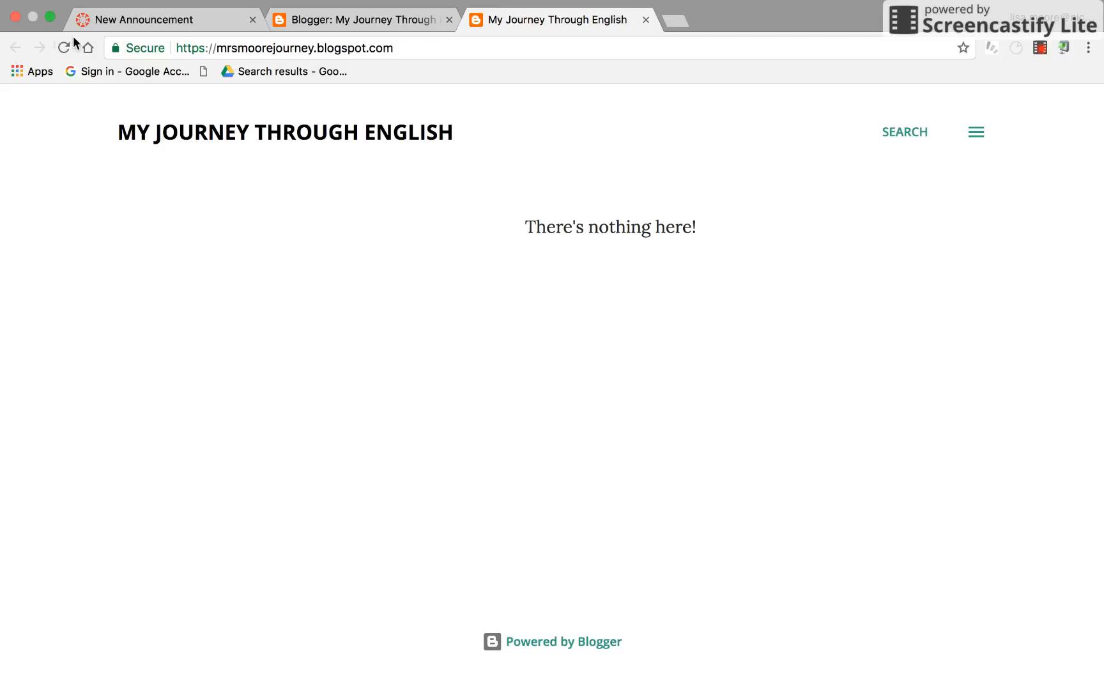
left_click(359, 22)
left_click(865, 106)
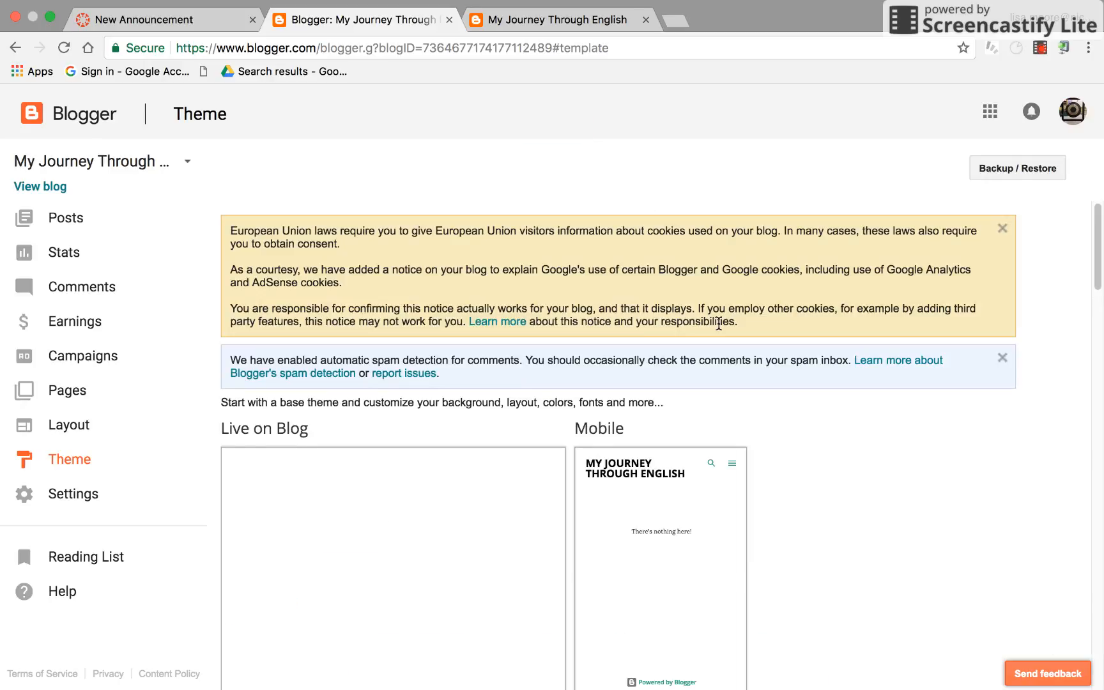
Apply the blue Ethereal theme to the blog, acknowledging the gadget visibility notice
left_click_drag(1097, 240, 1054, 618)
scroll(1054, 623, "down", 2)
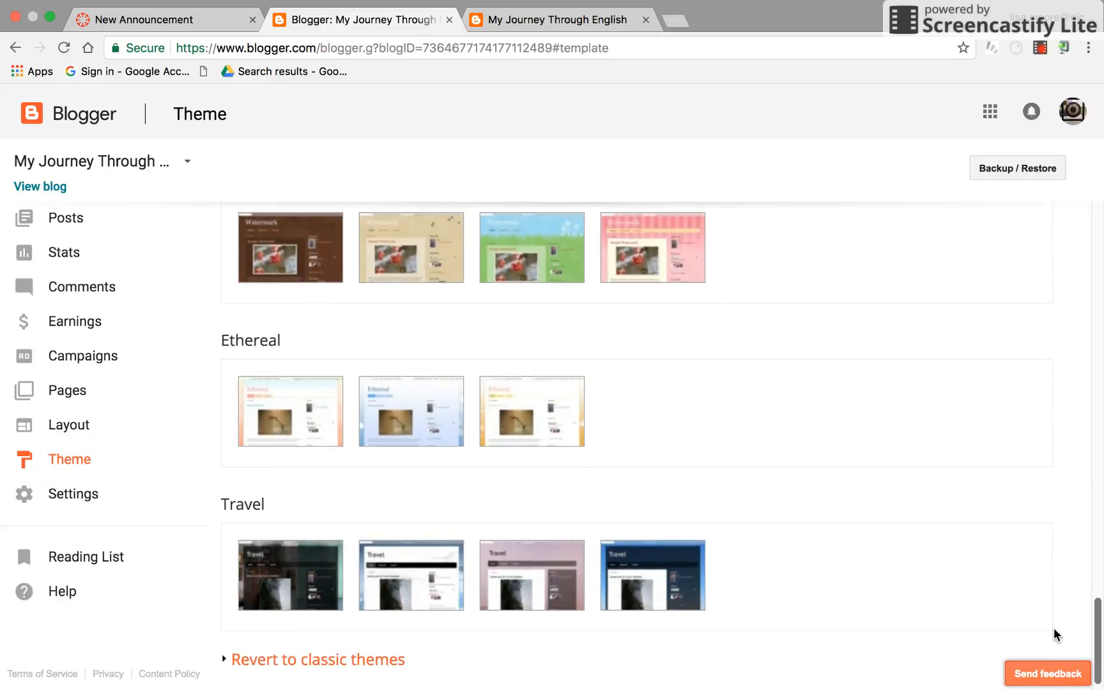
left_click(405, 387)
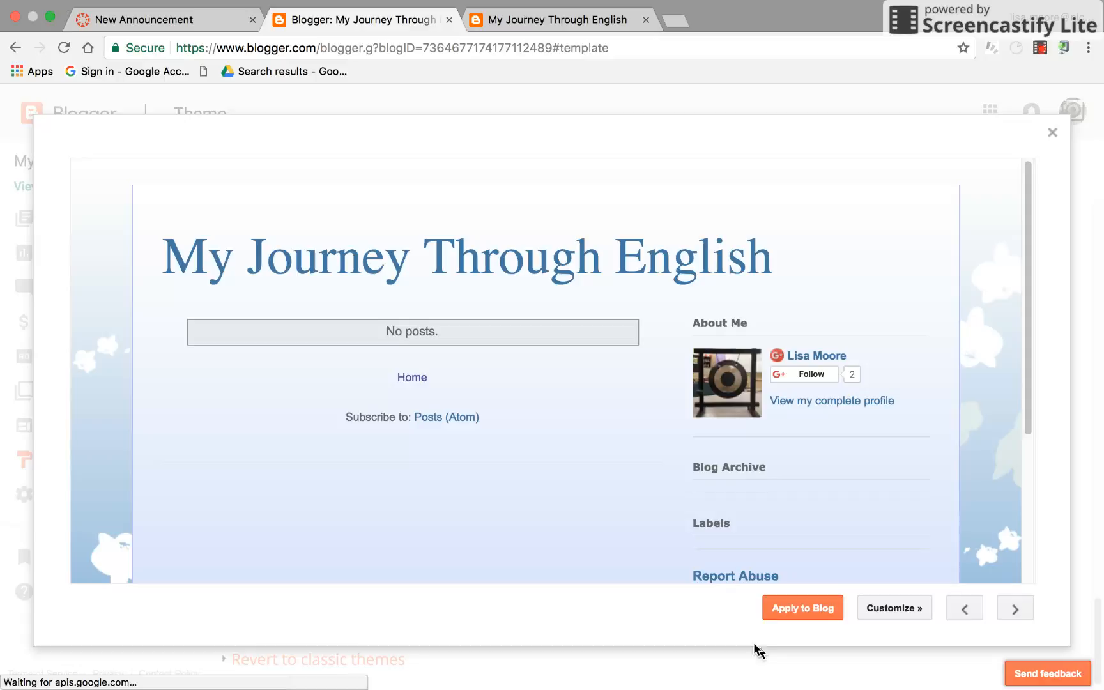
left_click(800, 611)
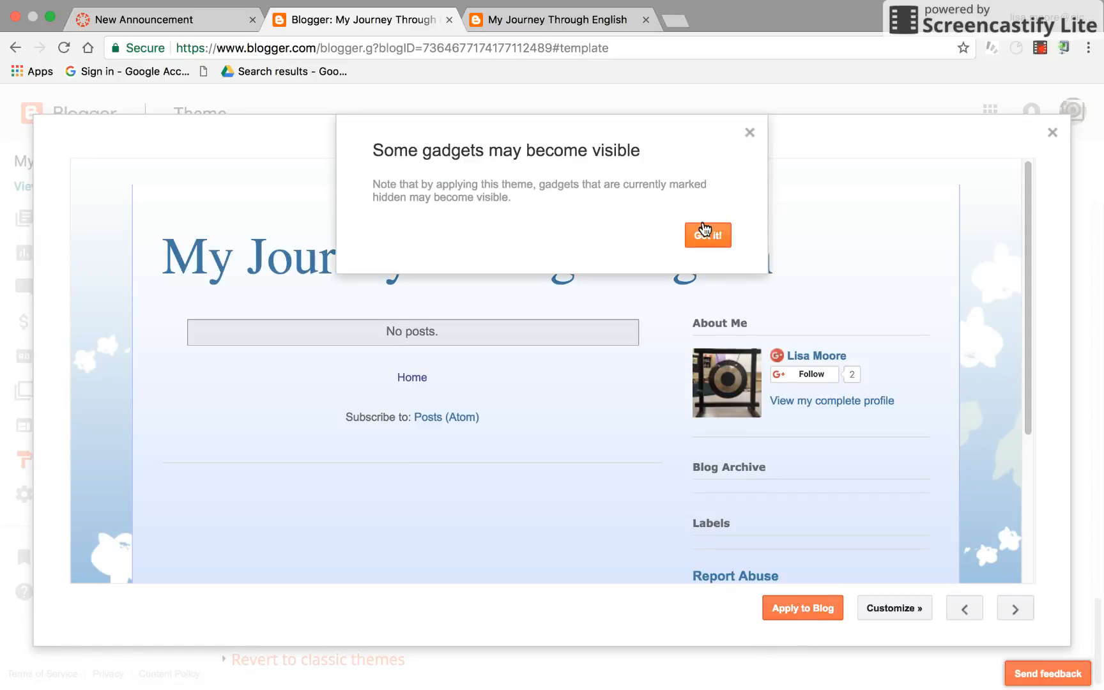
left_click(706, 235)
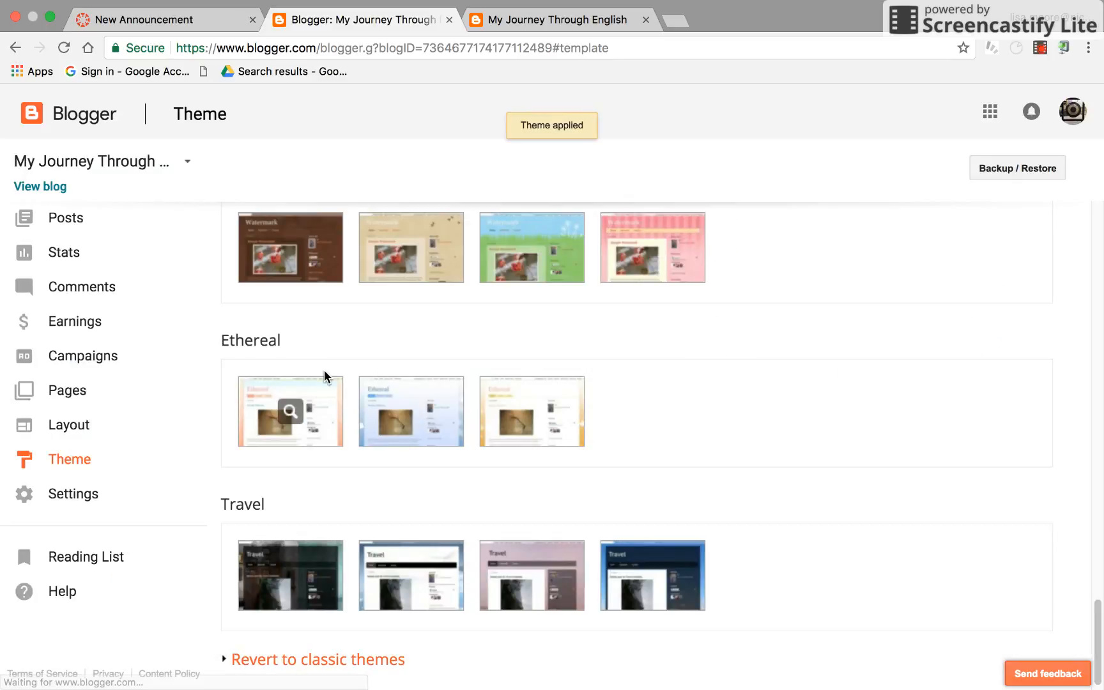
Open the blog's Basic settings and scroll through the publishing, HTTPS and permissions options
left_click(74, 501)
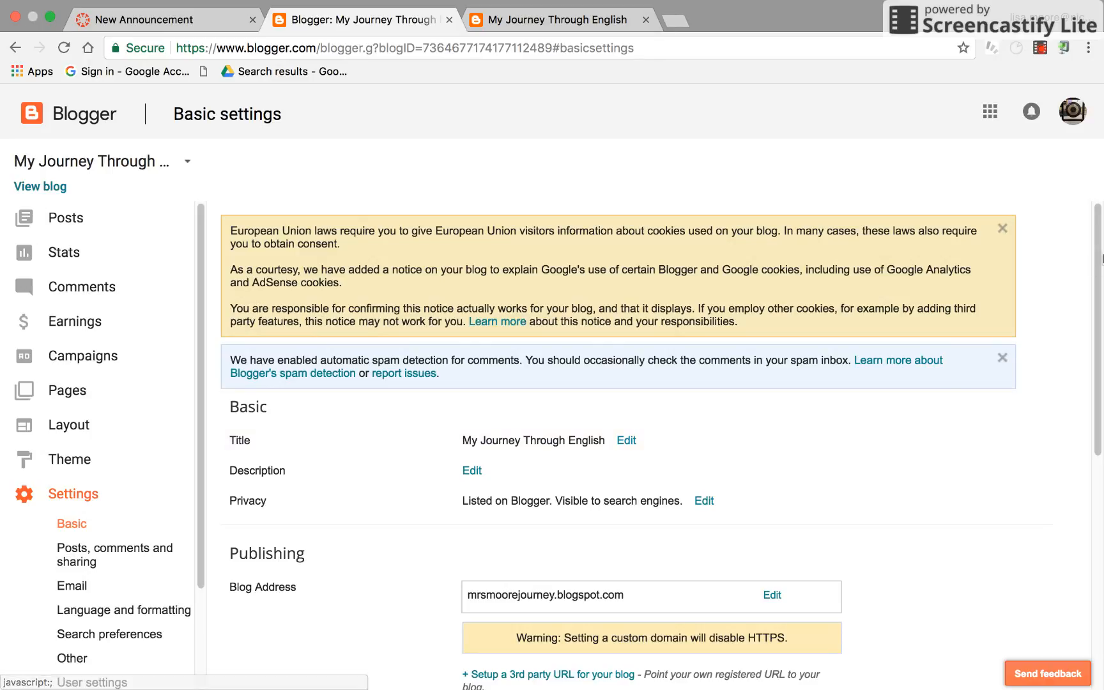
left_click_drag(1095, 255, 1094, 323)
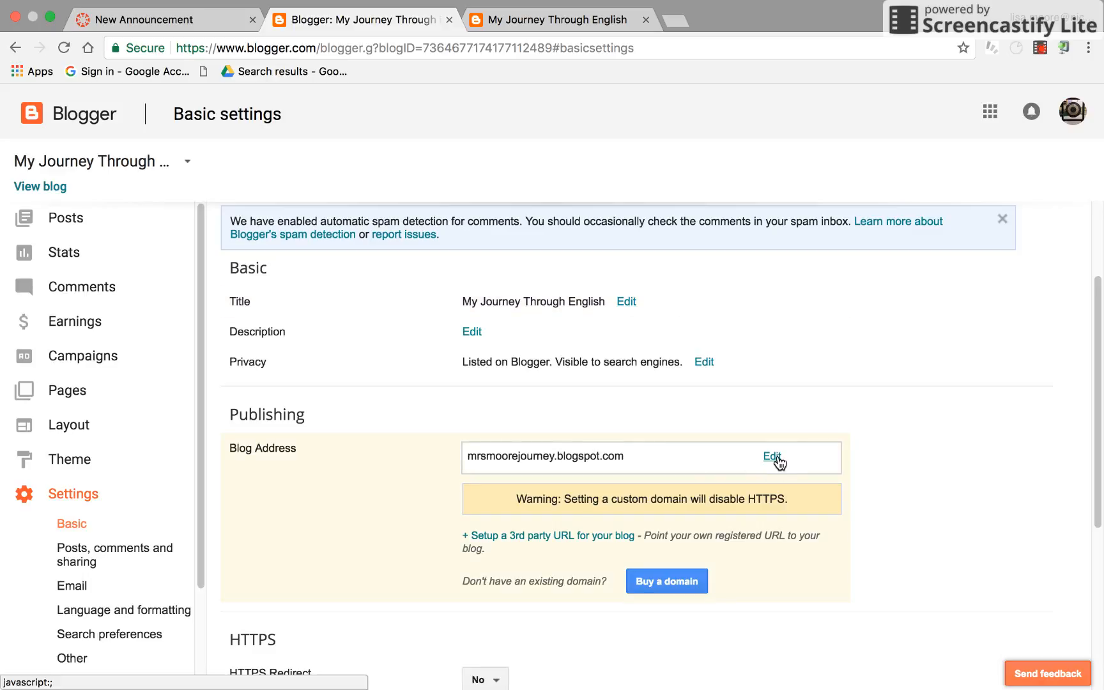
left_click_drag(1099, 363, 1098, 496)
scroll(1093, 516, "down", 1)
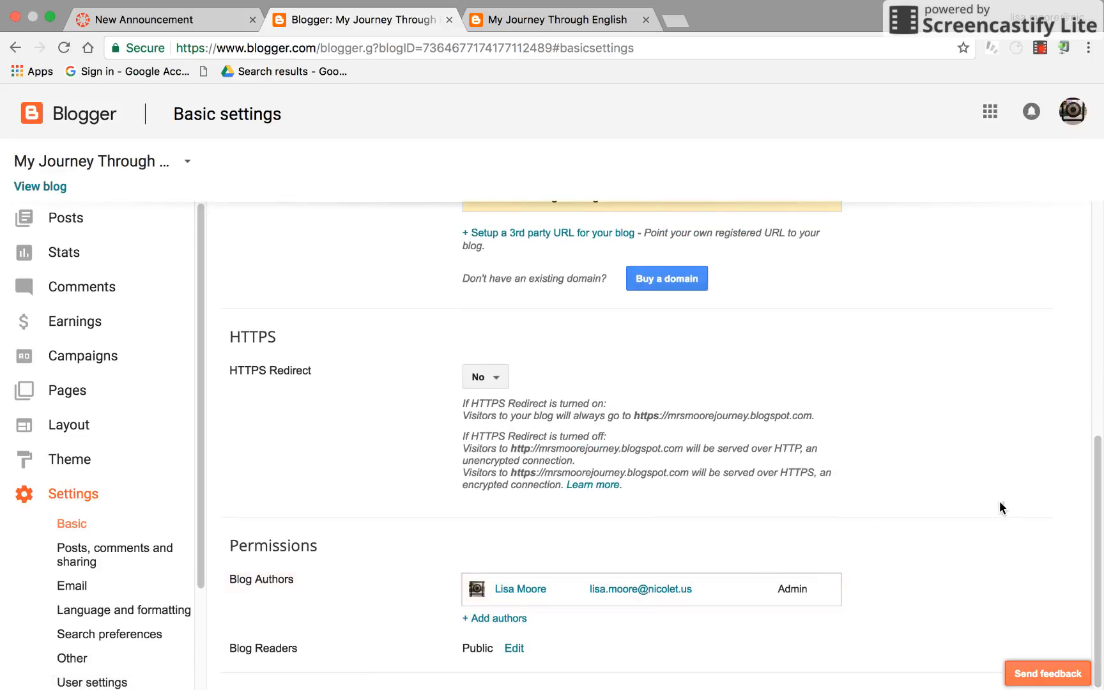
scroll(1098, 483, "up", 1)
left_click_drag(1097, 483, 1091, 254)
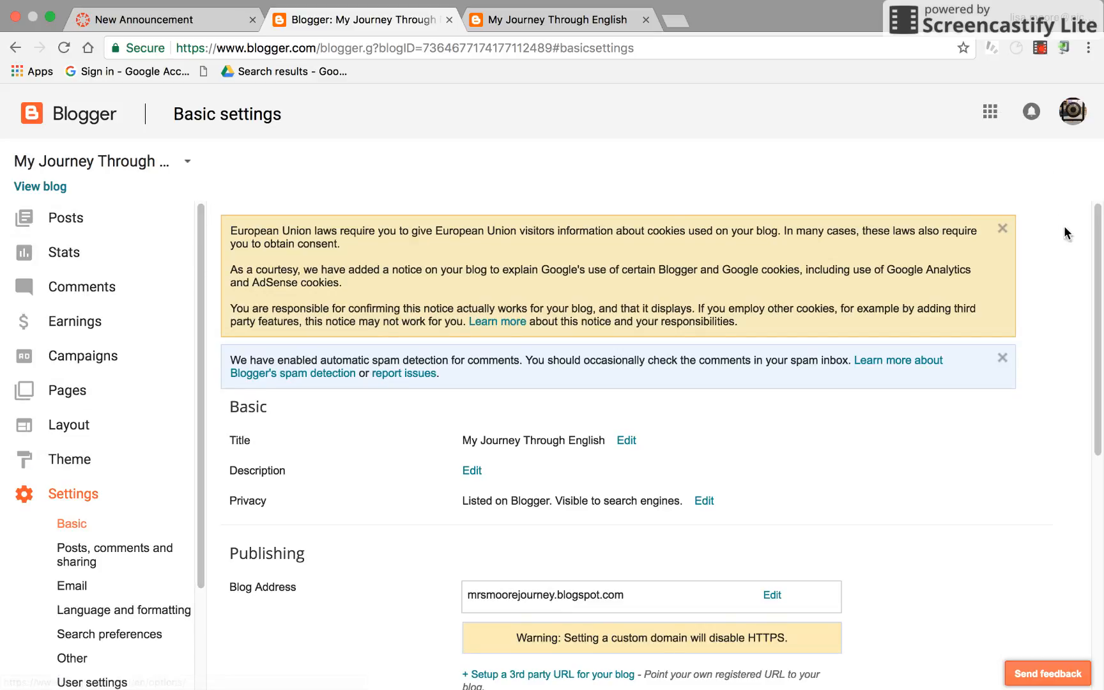
Start a new post titled Journal 1: My Goals
left_click(61, 222)
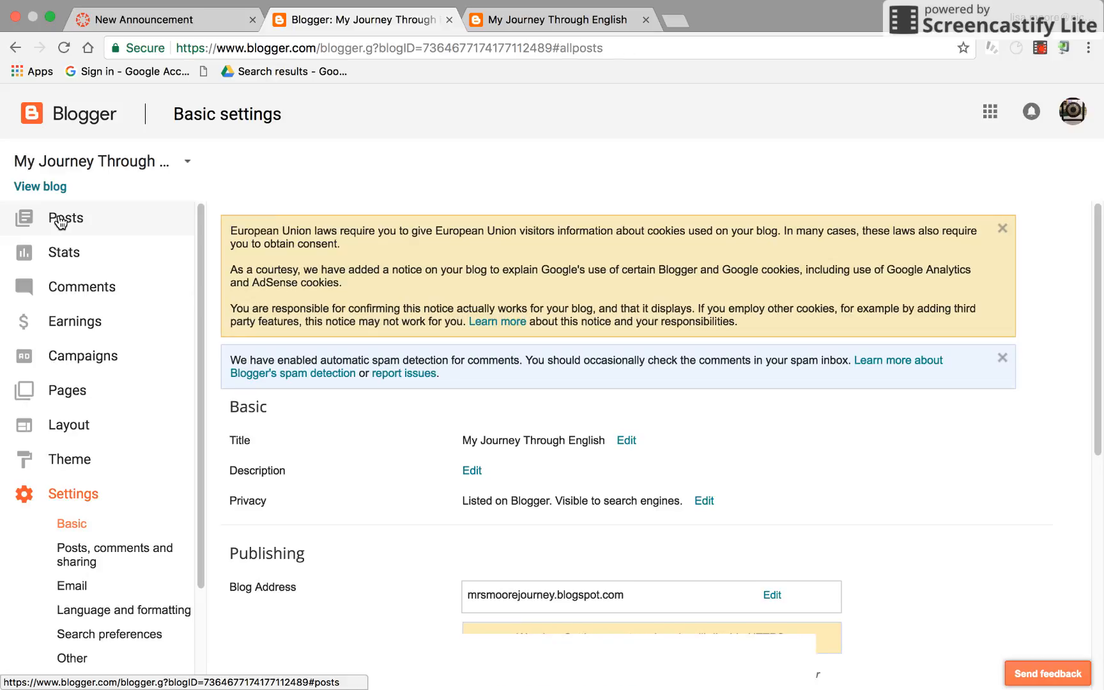
left_click(259, 169)
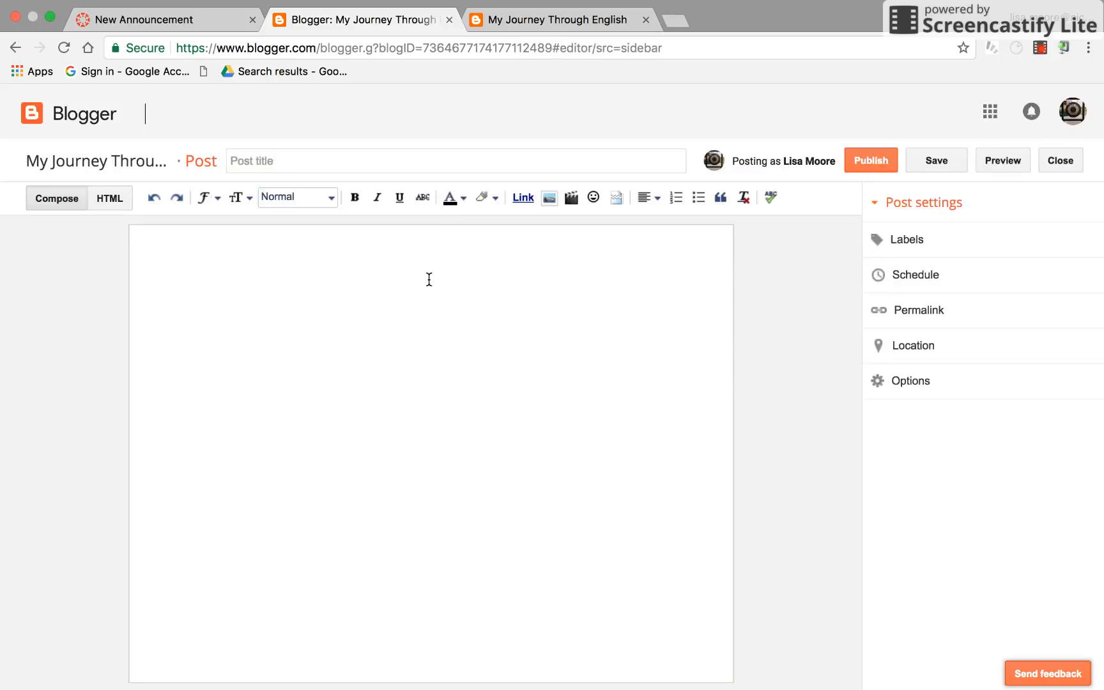
left_click(383, 164)
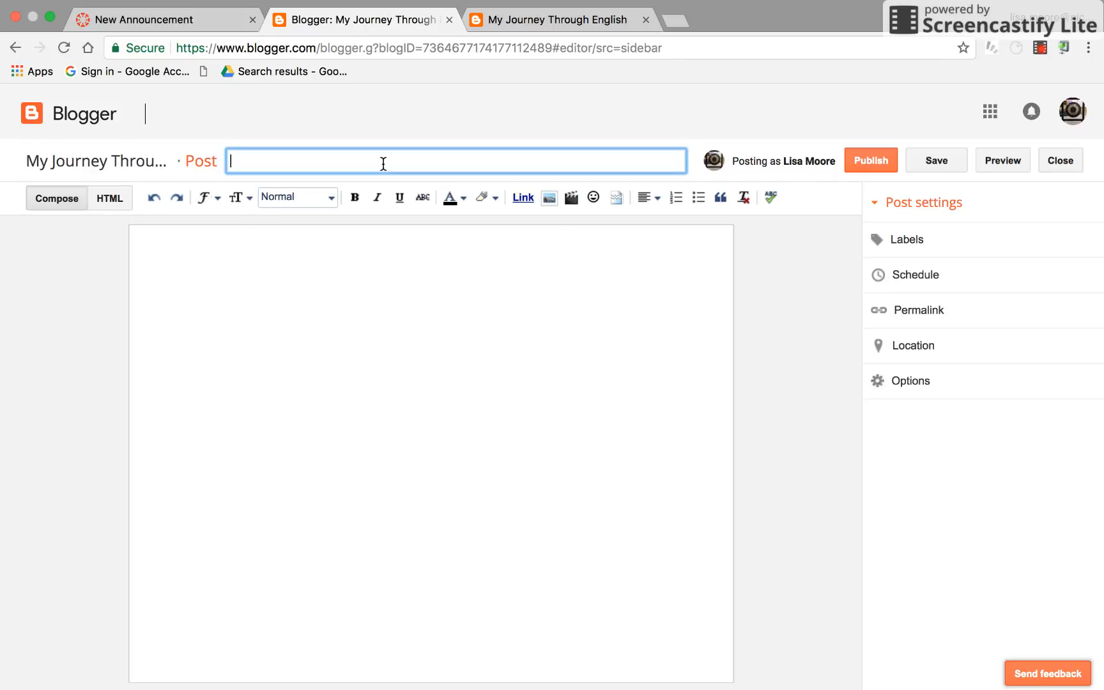
type("Journal 1: My Goals")
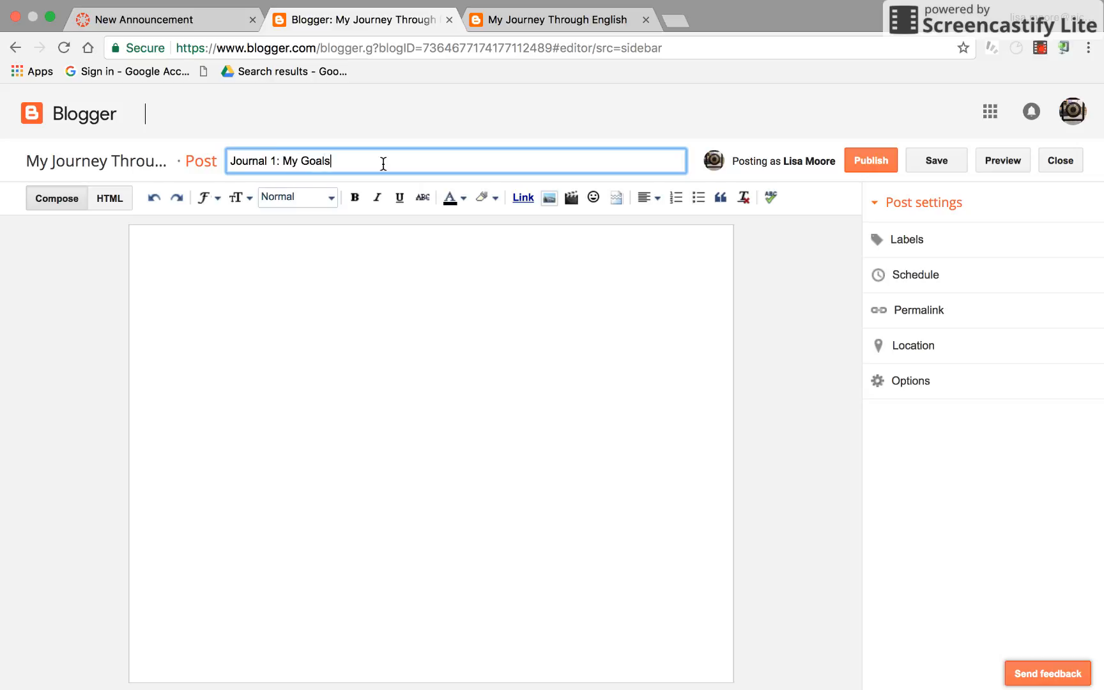
Write the post body about striving to be more organized, less afraid to try new things, and including more technology in classes, and save the draft
left_click(333, 258)
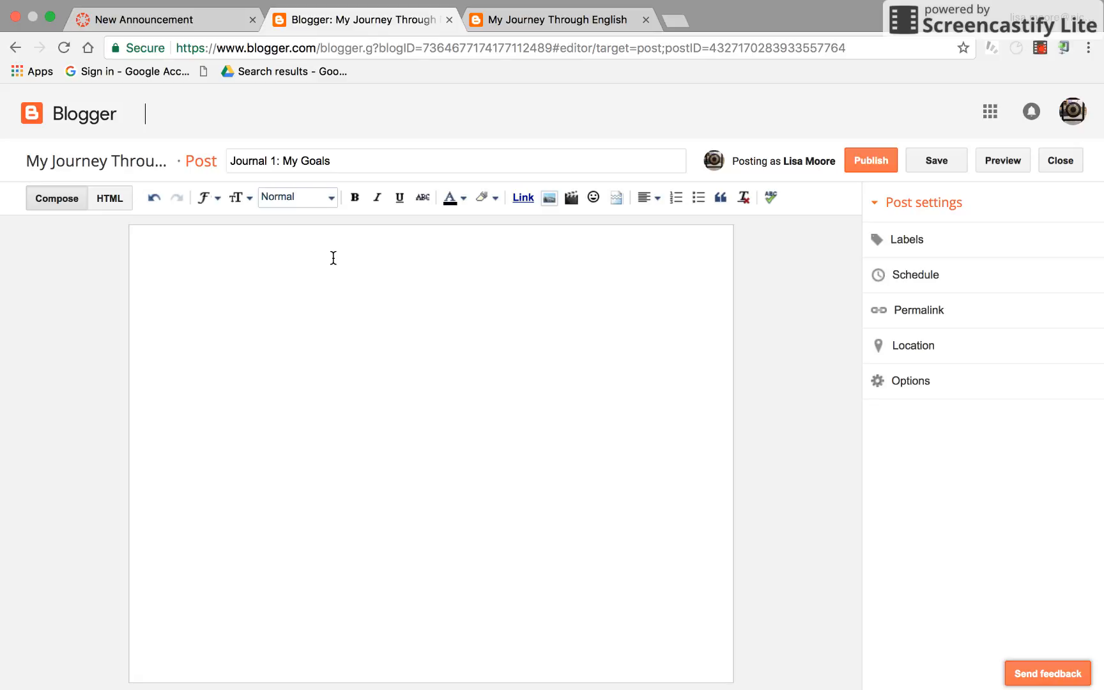
type("My goals for thi")
key("BackSpace")
key("BackSpace")
key("BackSpace")
key("BackSpace")
key("BackSpace")
key("BackSpace")
key("BackSpace")
key("BackSpace")
key("BackSpace")
key("BackSpace")
key("BackSpace")
key("BackSpace")
key("BackSpace")
key("BackSpace")
key("BackSpace")
type("T")
key("BackSpace")
type("This year I'm striv")
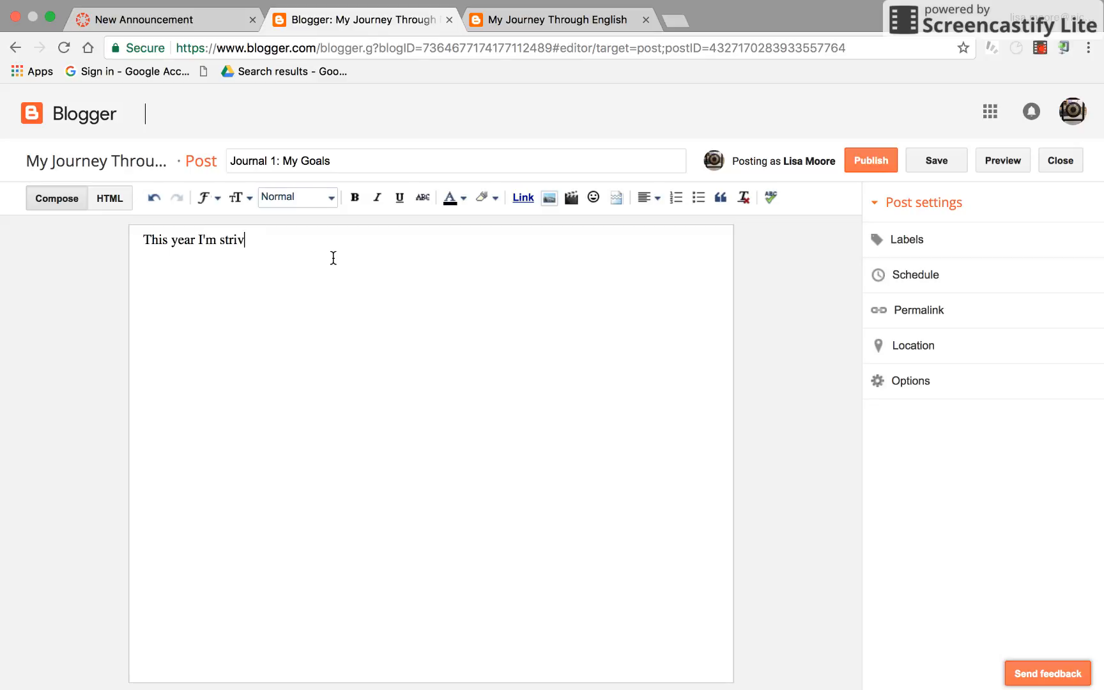
type("ing to be more org")
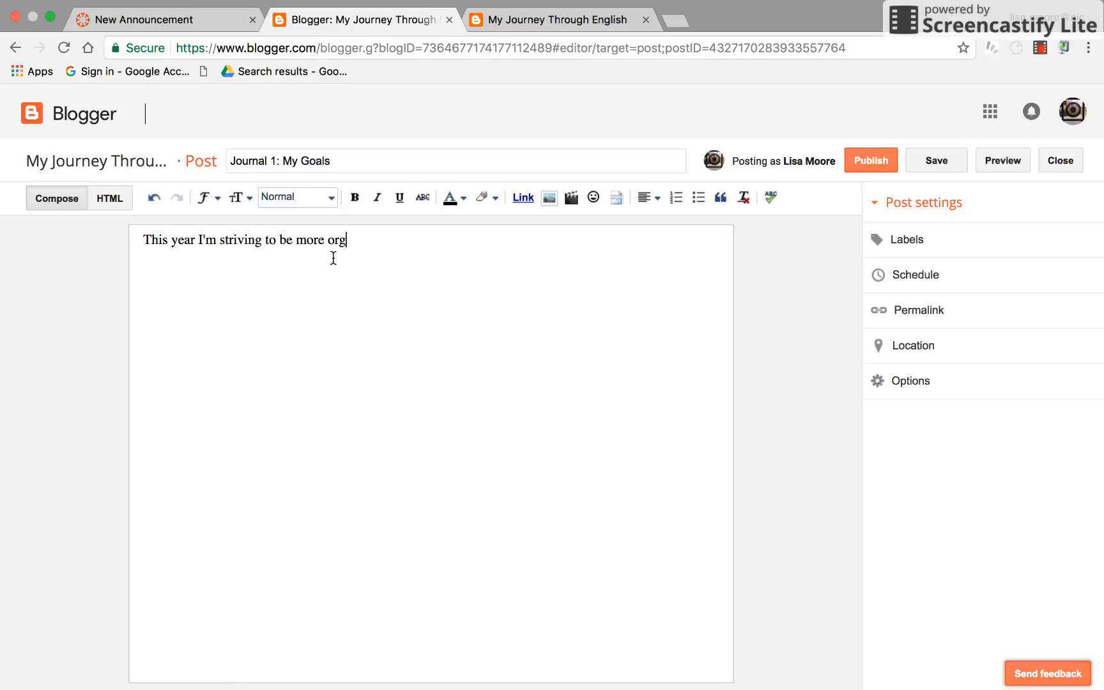
type("nianized and less afraid to")
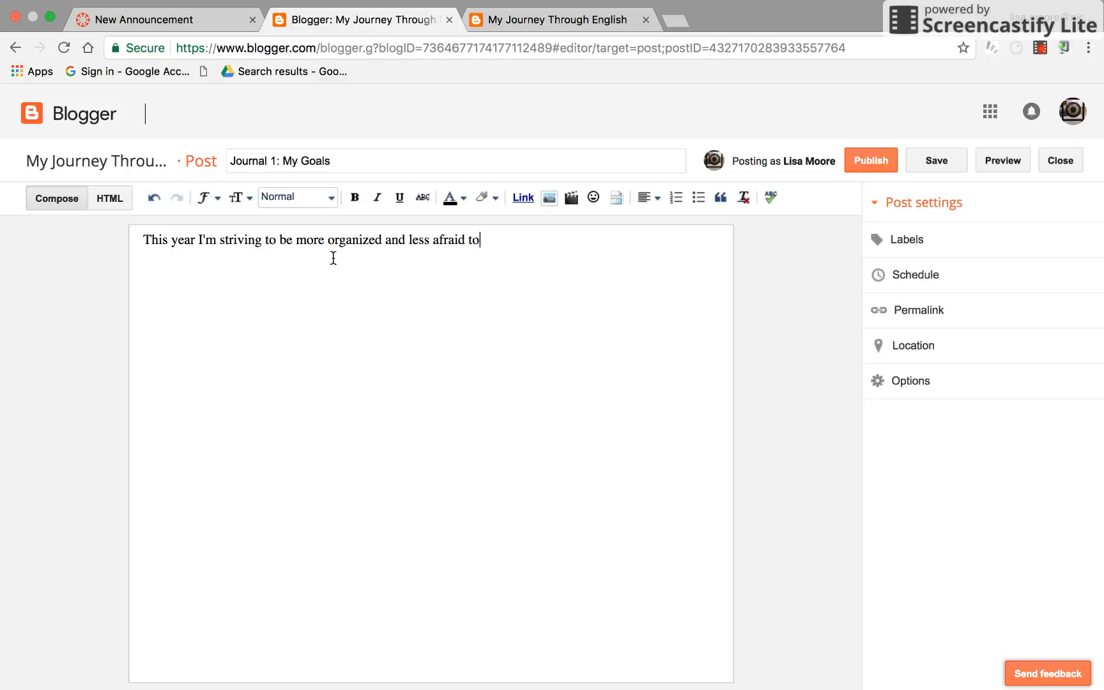
type(" try new things. For example, I would lik")
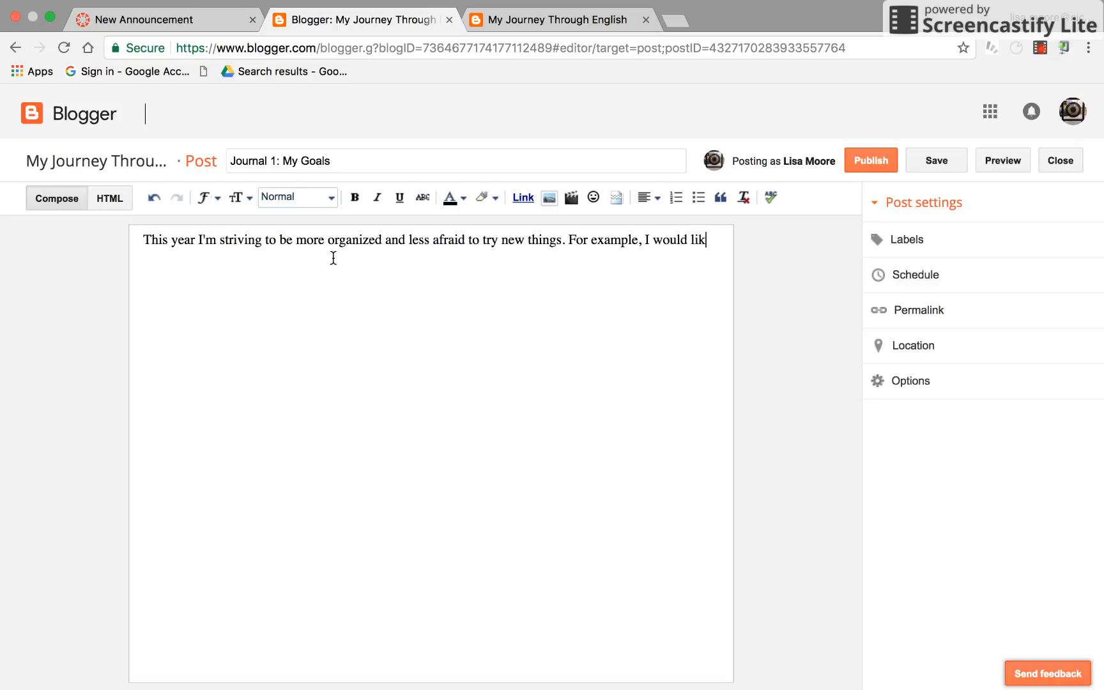
type("e to include")
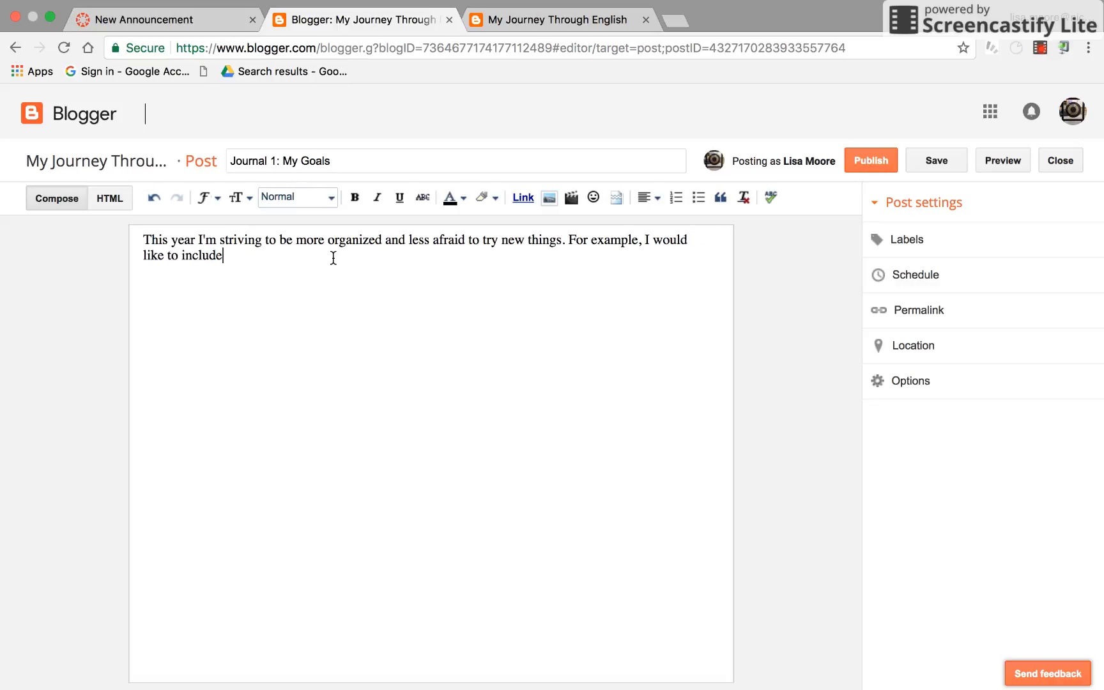
type(" more technology in my clas")
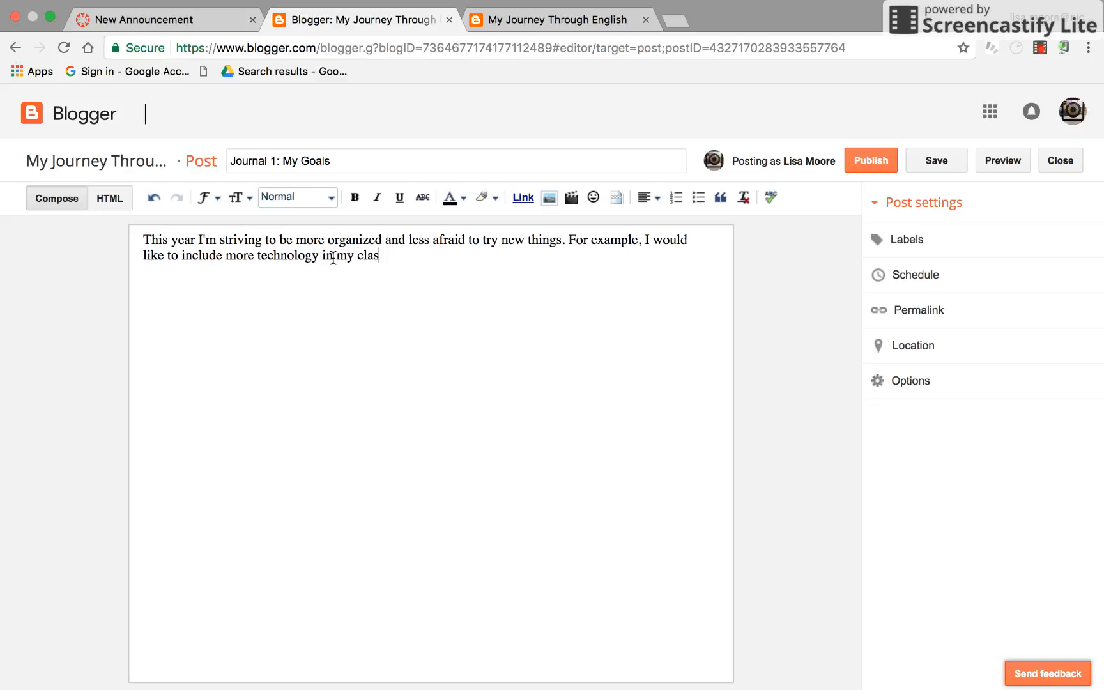
type("ses.")
left_click(947, 165)
left_click(939, 161)
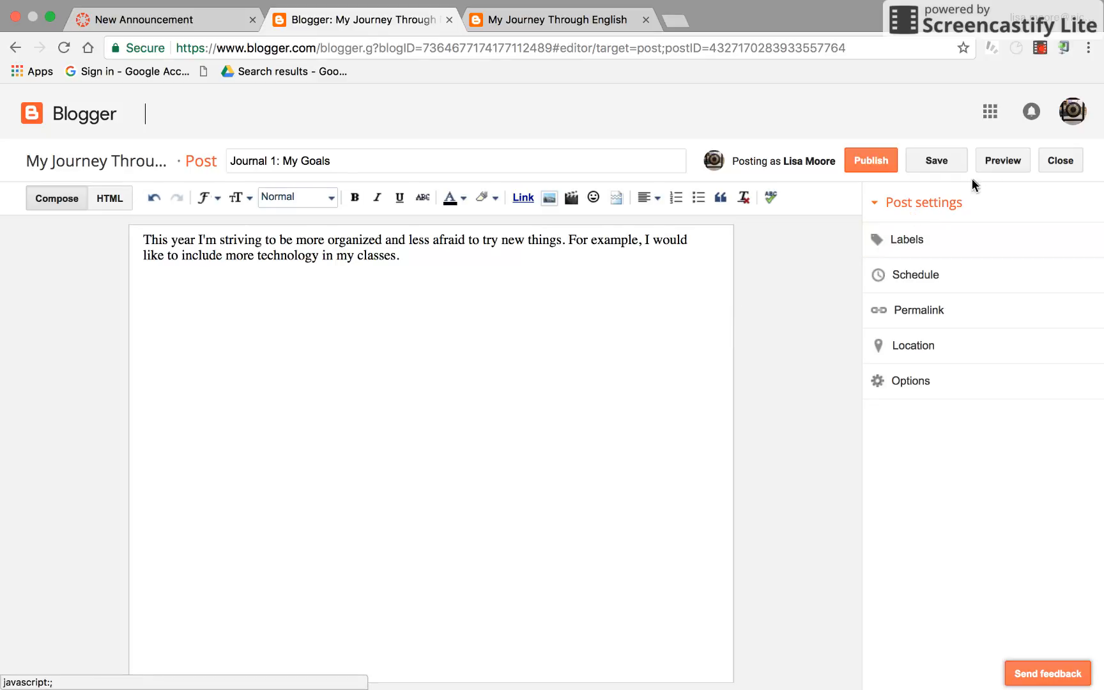
Preview the post in a new tab, then return to the post editor
left_click(1006, 160)
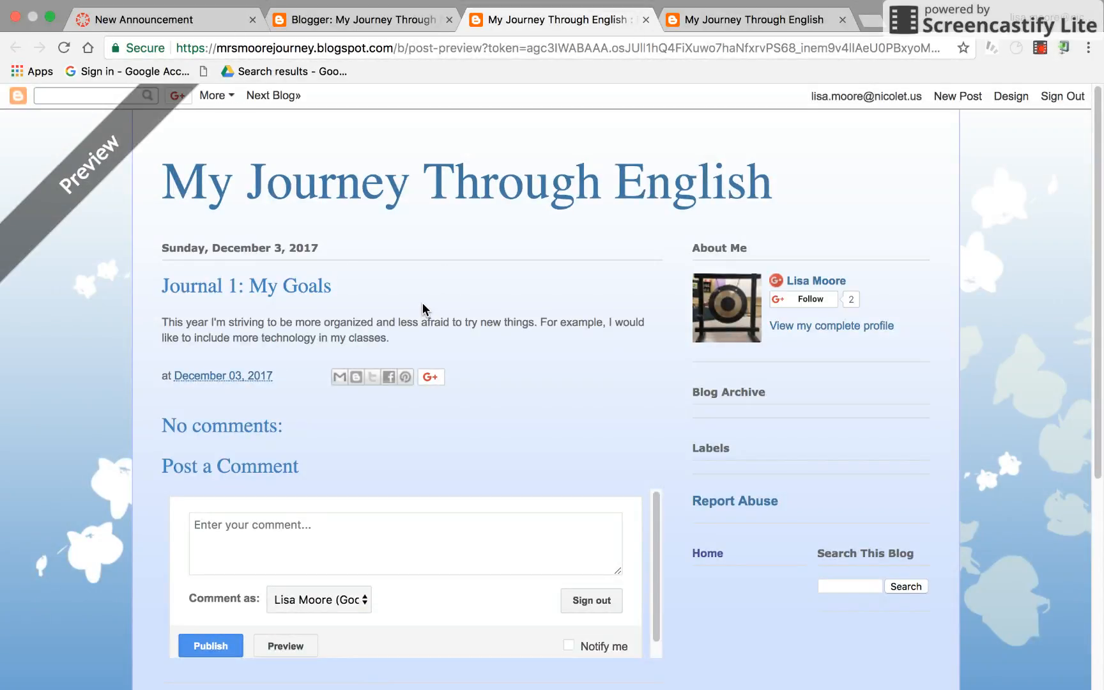
left_click(407, 21)
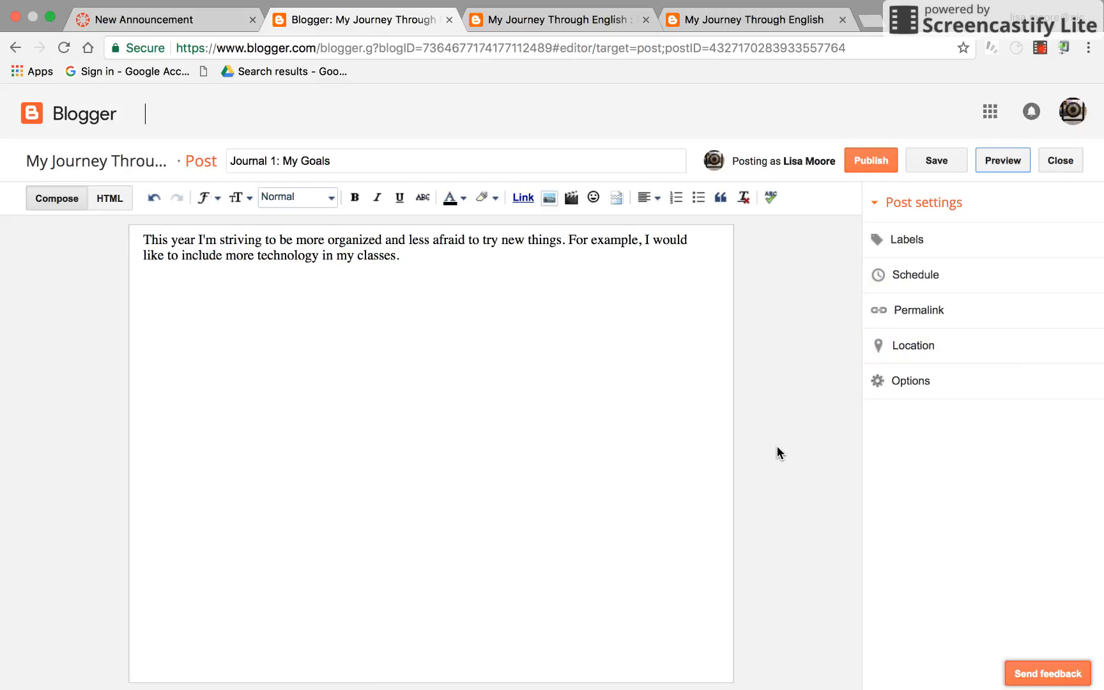
left_click(1040, 49)
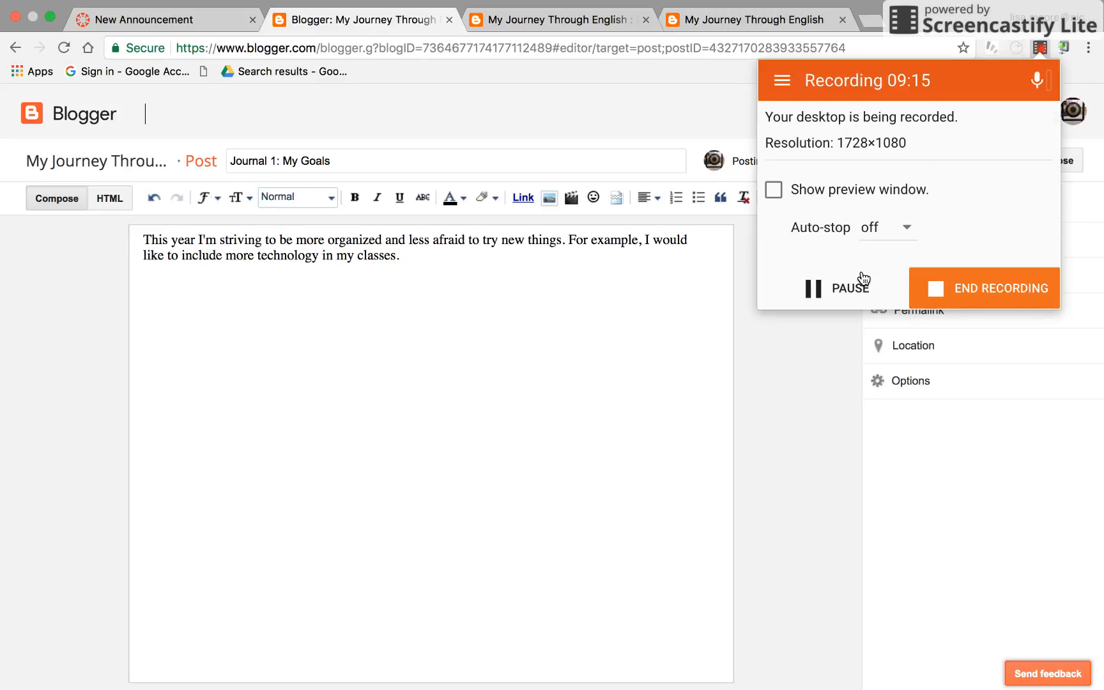